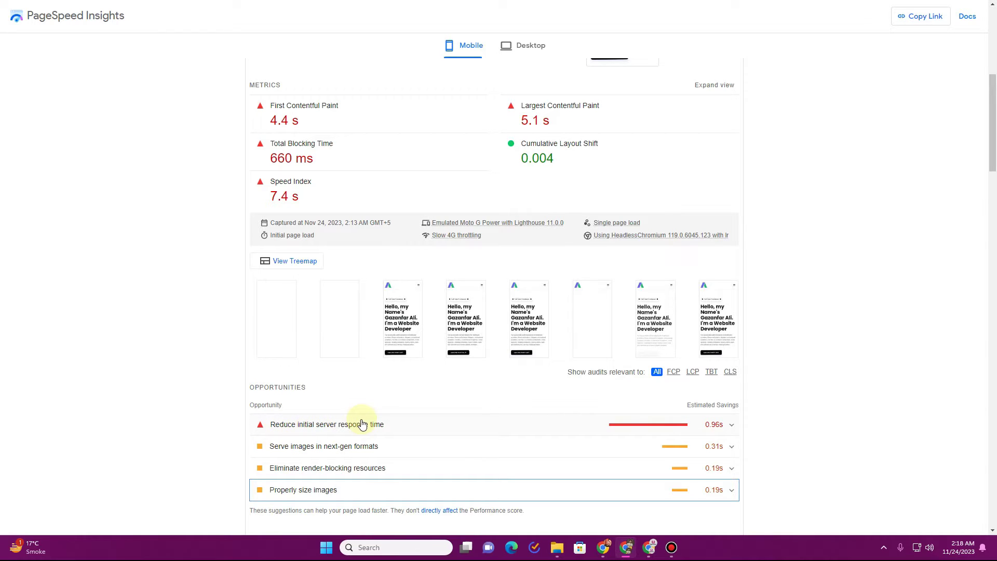
# - Switch to the browser tab with the website's homepage
pyautogui.hotkey('ctrl', 'Tab')
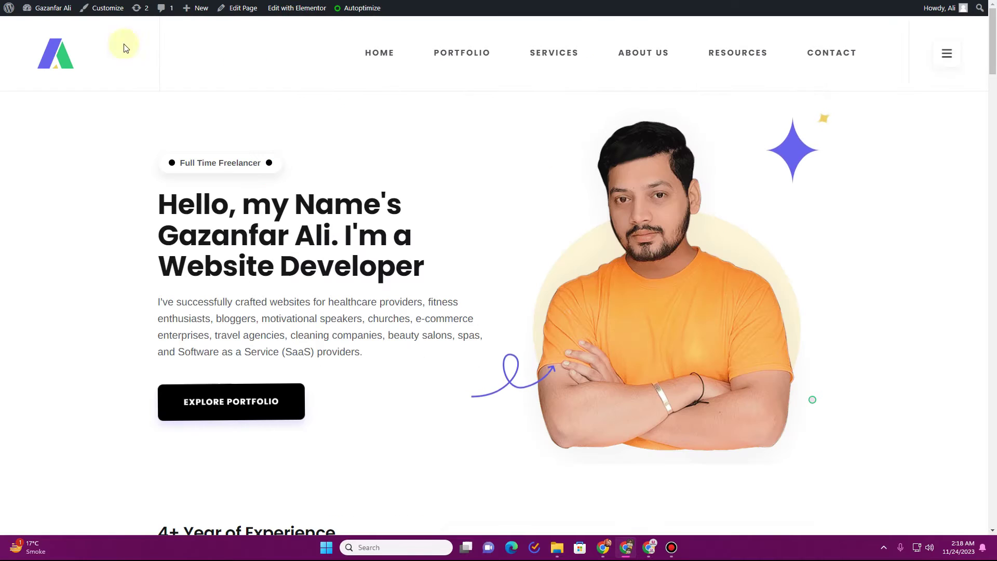
# - Go via Dashboard and Installed Plugins to Add New Plugin, dismissing the recommended-plugins notice
pyautogui.click(56, 26)
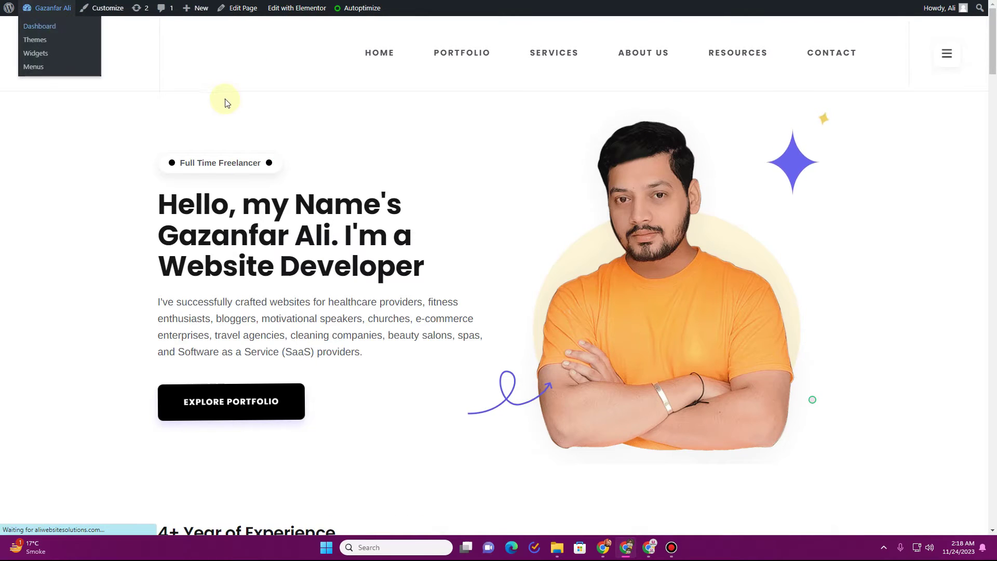
pyautogui.moveTo(76, 261)
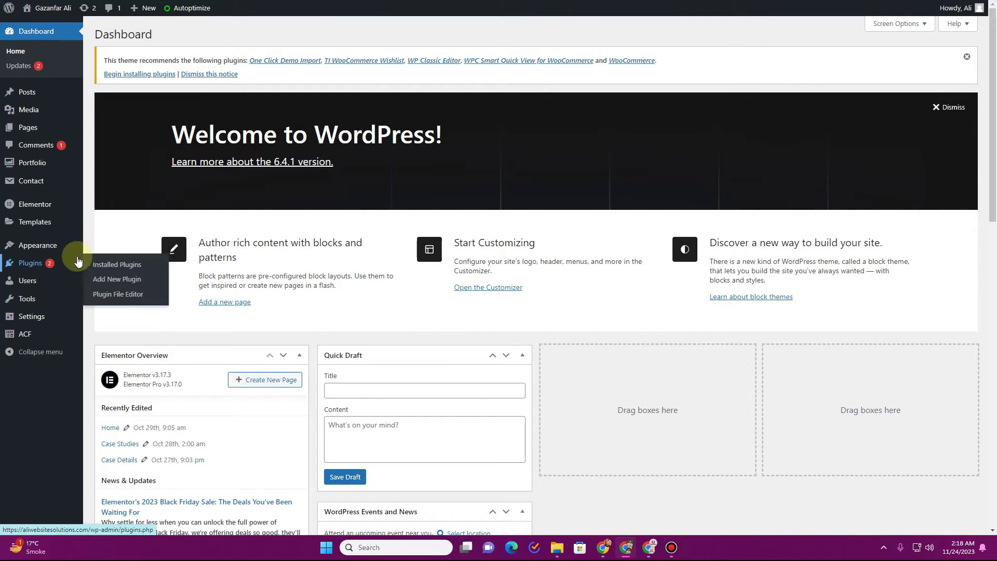
pyautogui.click(42, 264)
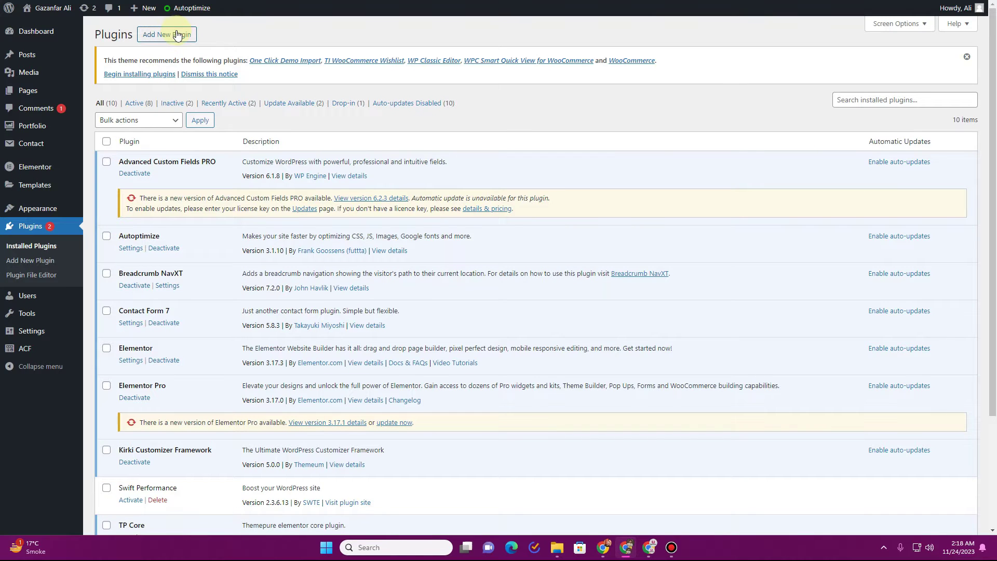
pyautogui.click(177, 35)
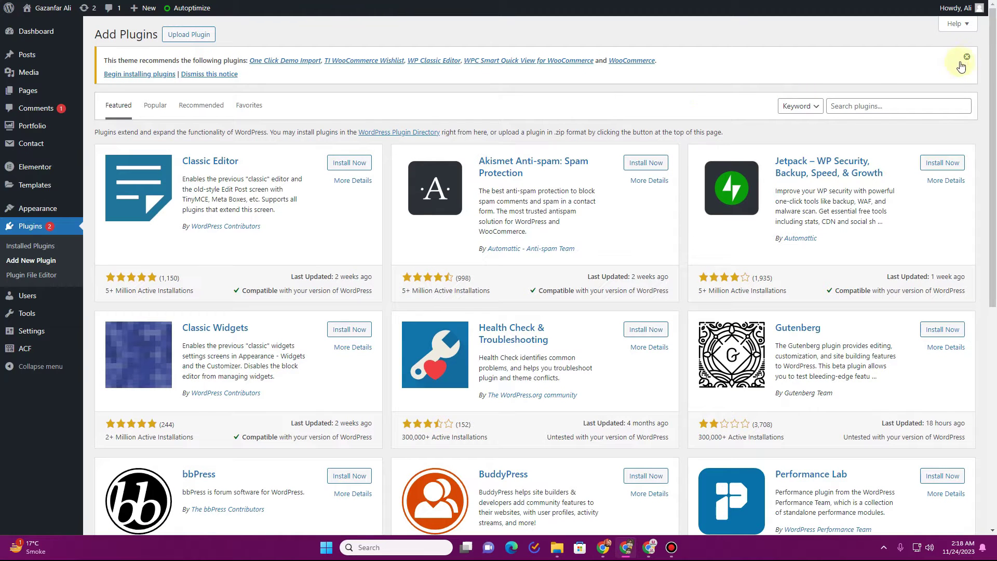
pyautogui.click(966, 57)
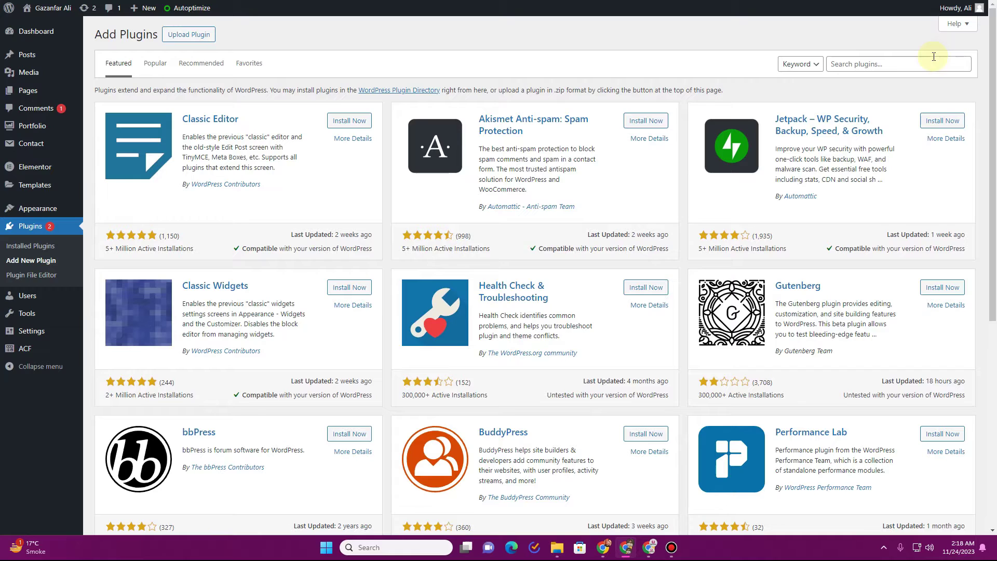
# - Search the plugin directory for 'webp e' and install WebP Express
pyautogui.click(933, 56)
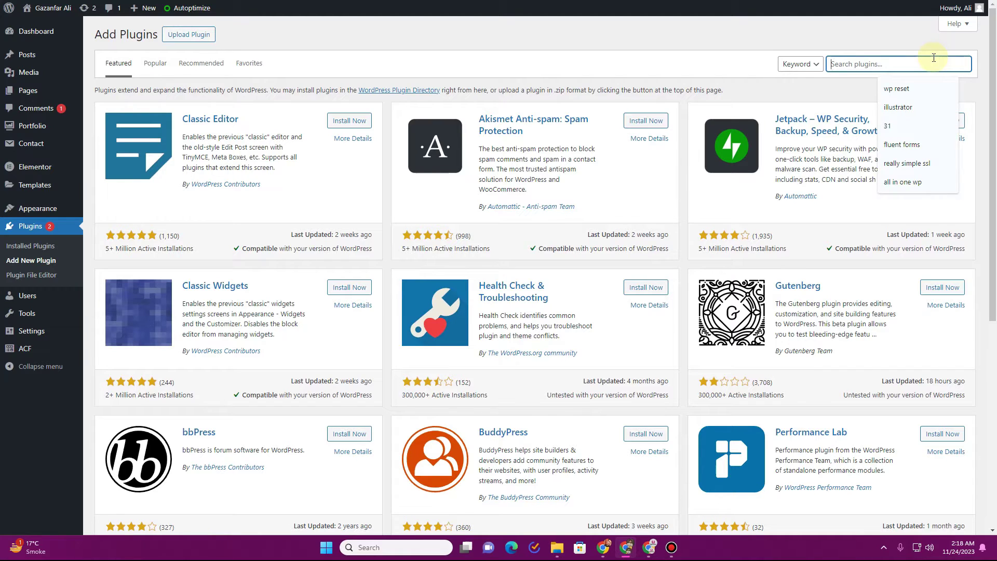
pyautogui.write('webp express')
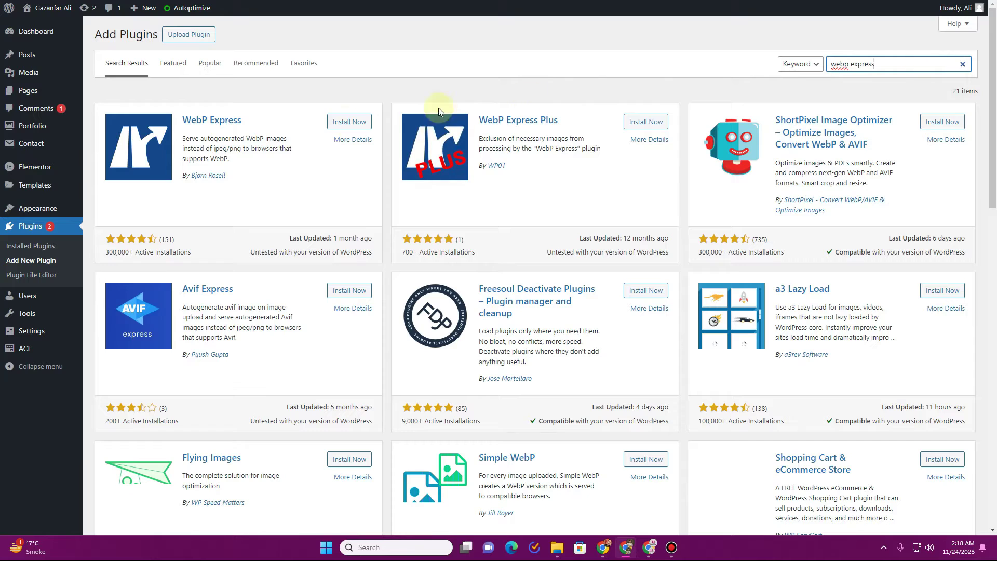
pyautogui.click(350, 123)
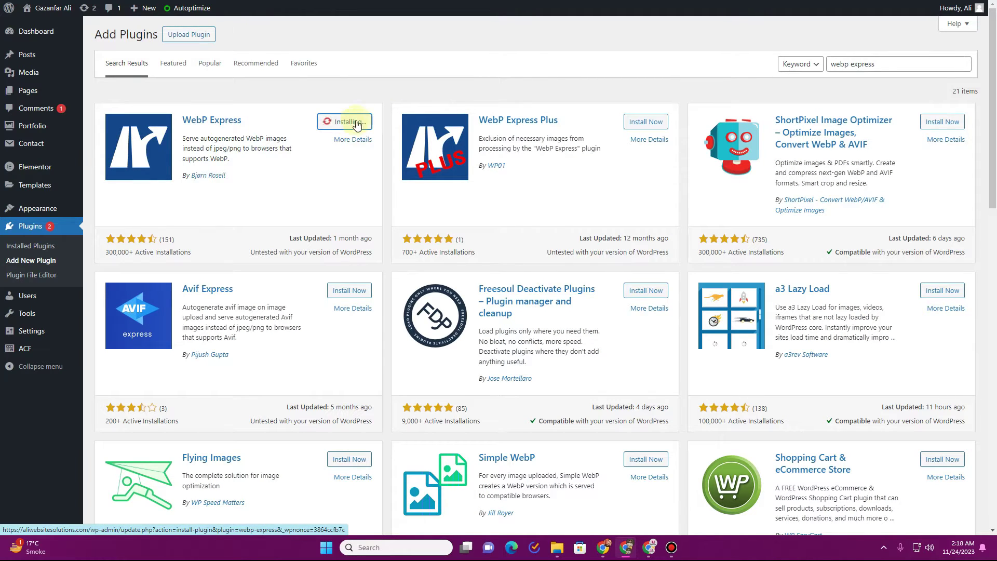
# - Replace the search with 'smush', install Smush and activate it
pyautogui.moveTo(889, 64); pyautogui.dragTo(804, 70)
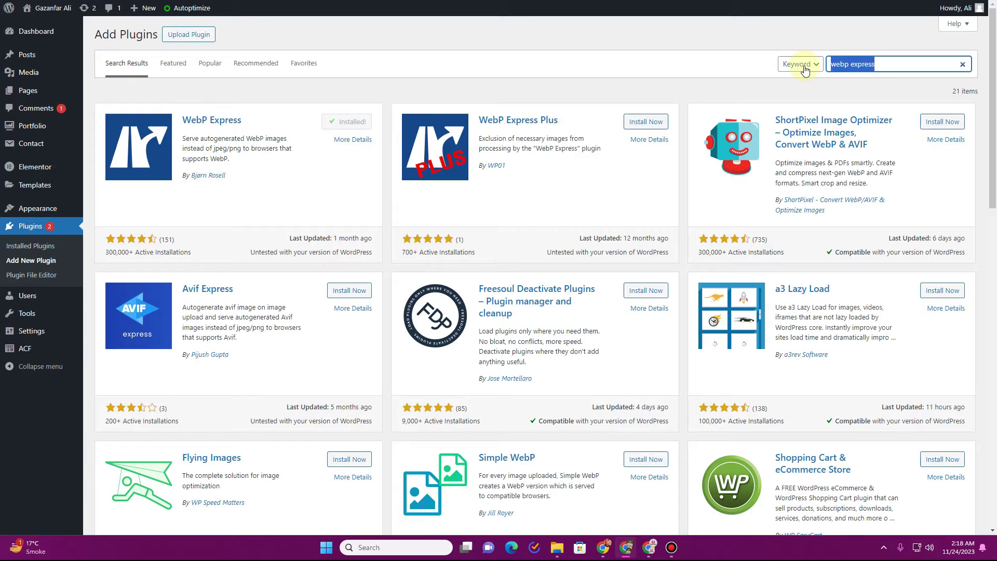
pyautogui.write('smush')
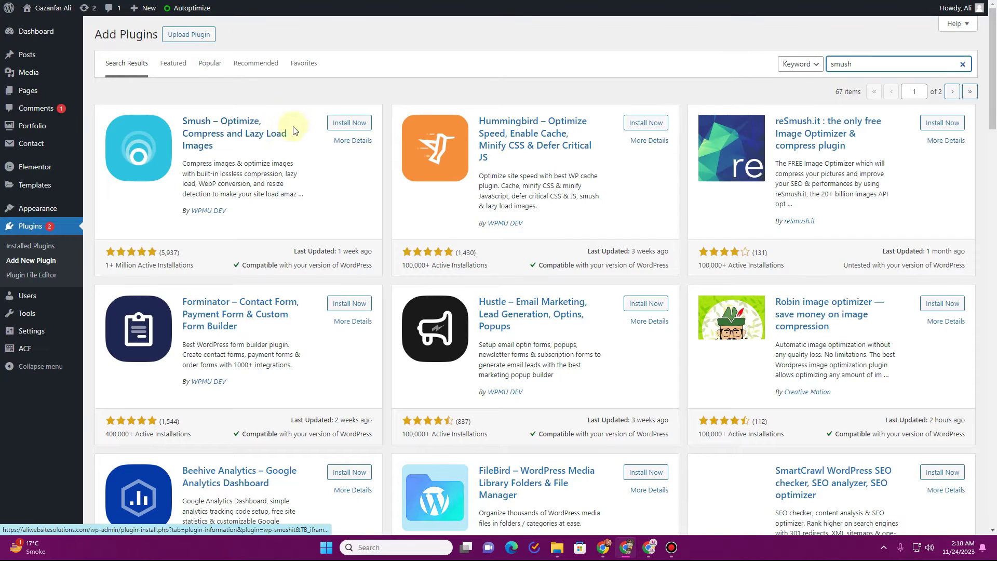
pyautogui.click(349, 123)
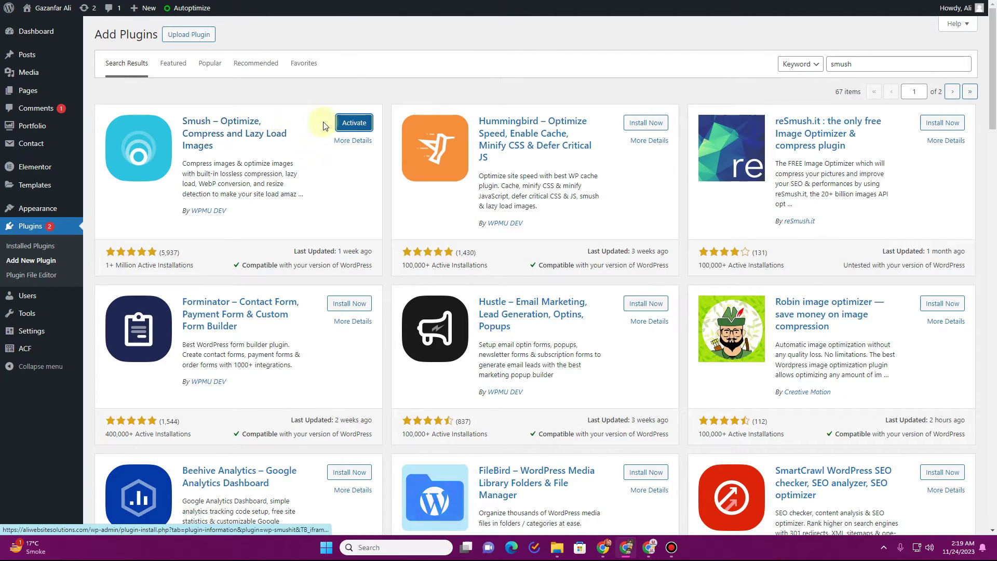
pyautogui.click(353, 123)
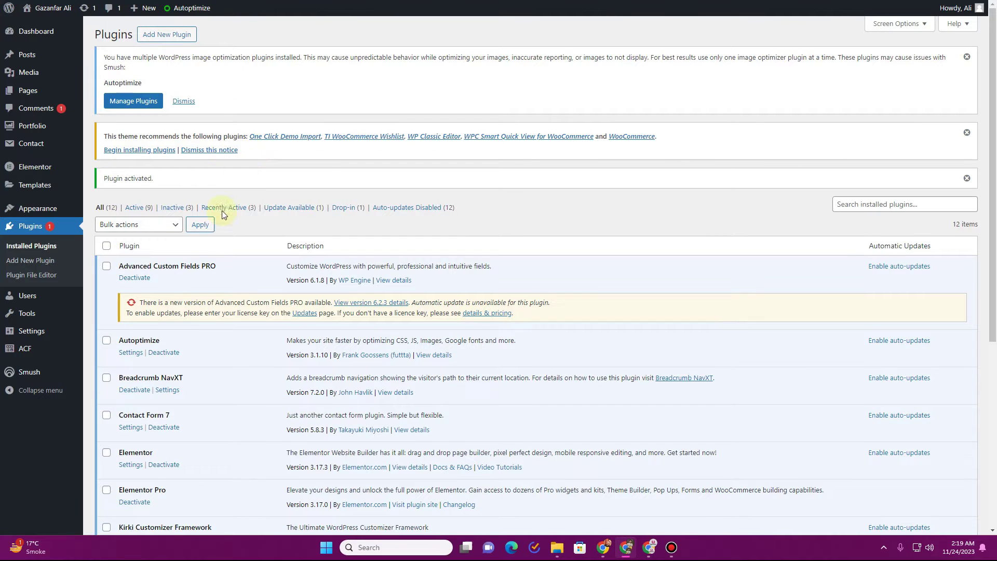
# - Open the Smush dashboard and scroll through its Directory Smush, Lazy Load, CDN and Local WebP panels
pyautogui.moveTo(30, 381)
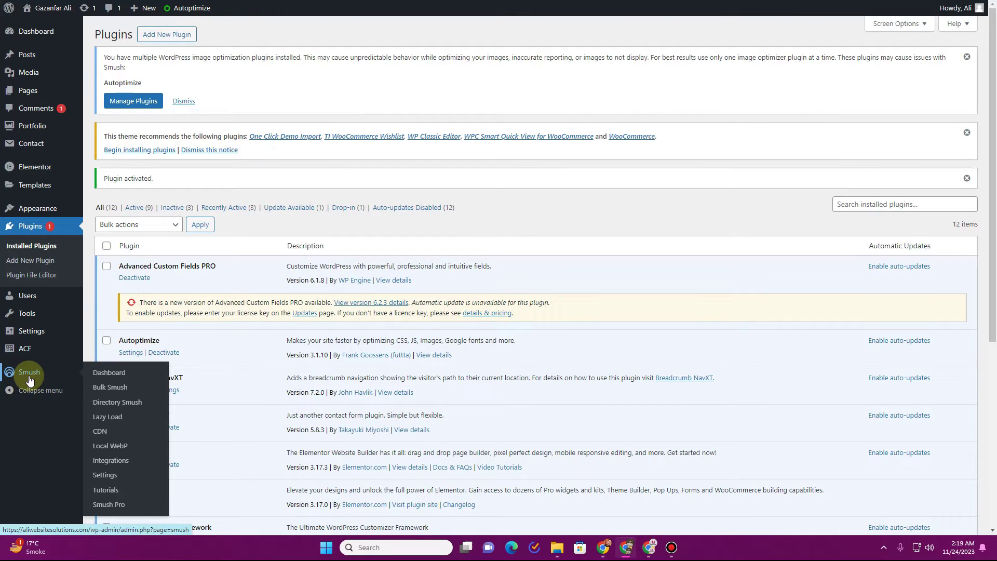
pyautogui.click(29, 378)
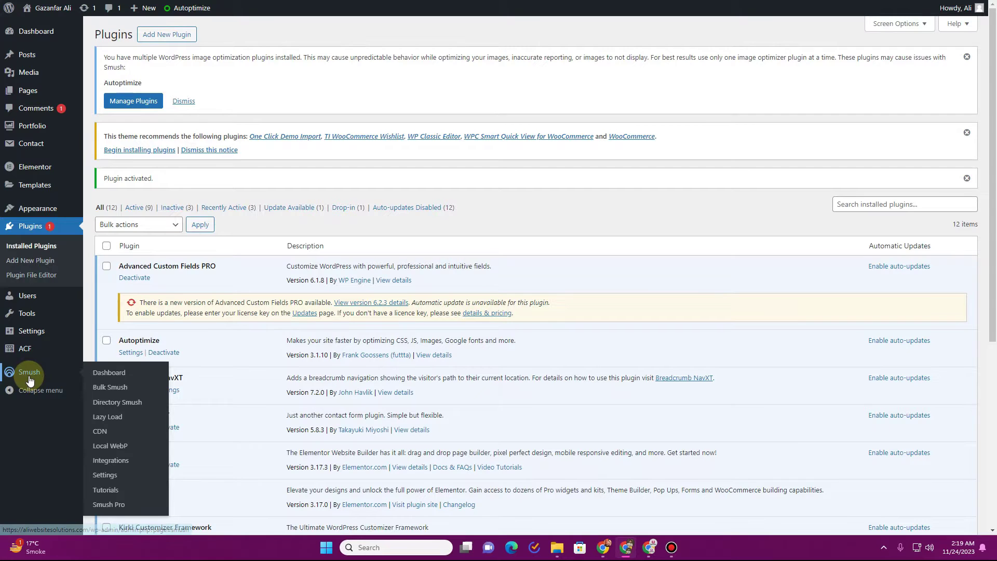
pyautogui.scroll(-6, 405, 180)
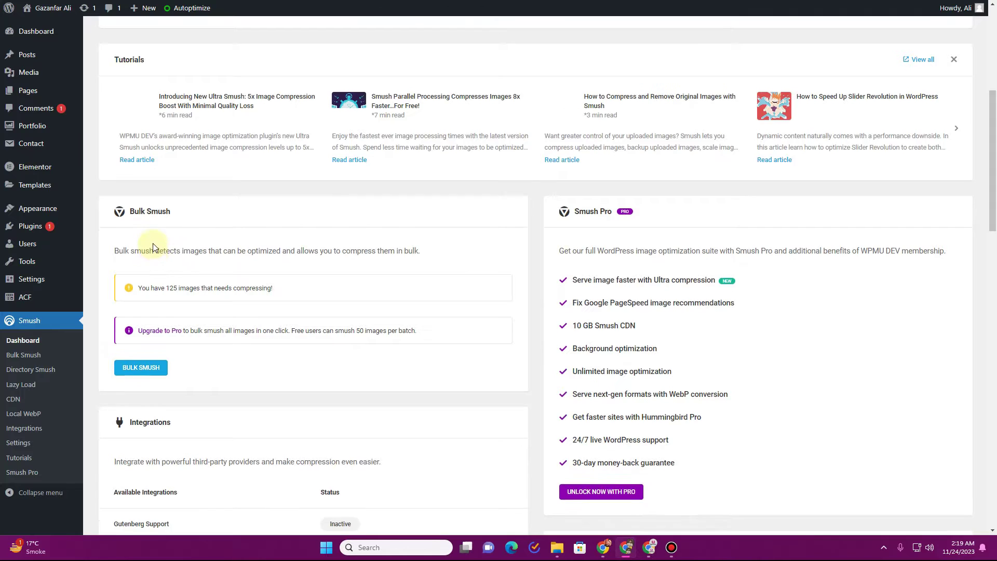
pyautogui.scroll(-3, 156, 260)
pyautogui.scroll(-7, 611, 231)
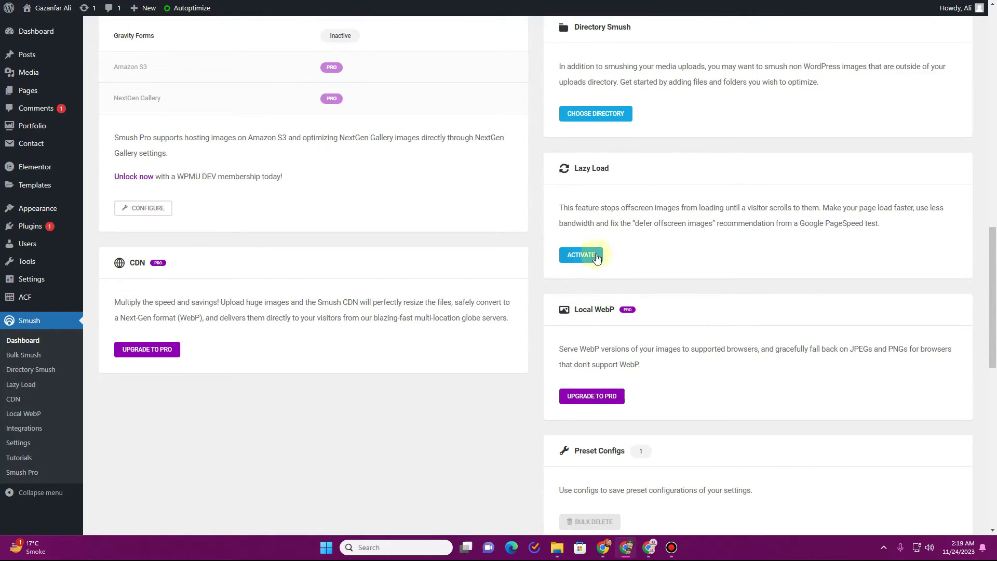
# - On the Bulk Smush page, turn on automatic compression and original-image resizing
pyautogui.click(14, 358)
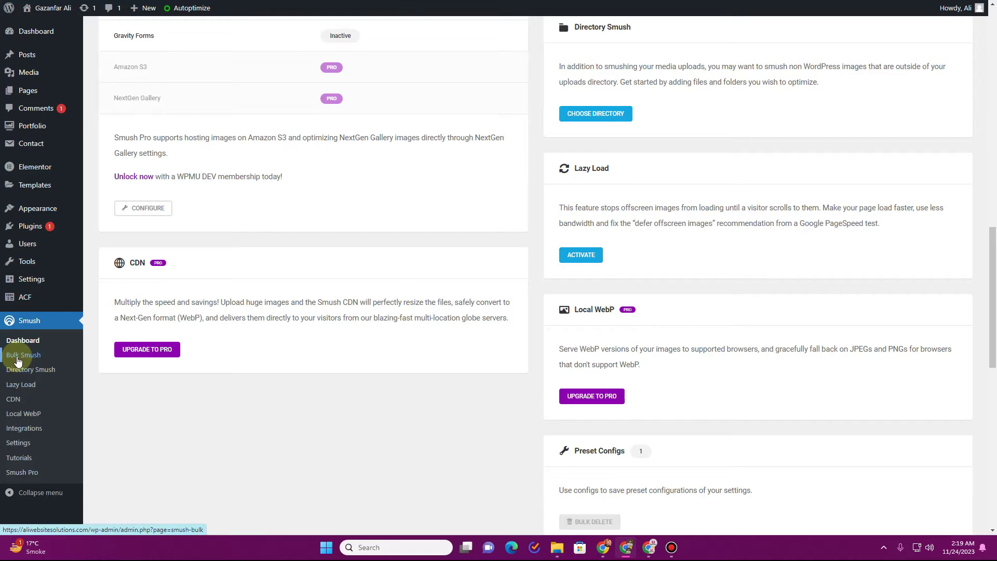
pyautogui.scroll(-4, 278, 280)
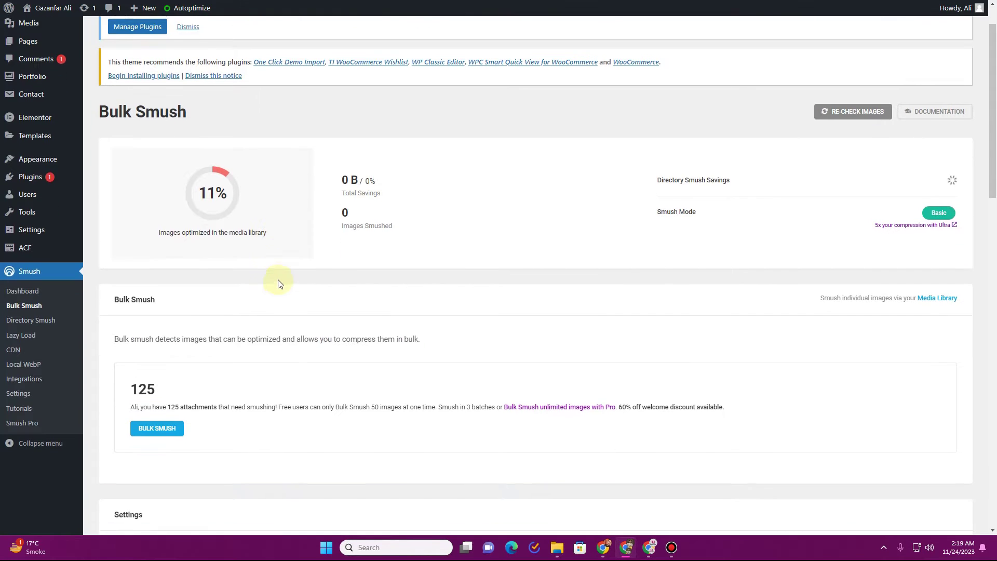
pyautogui.scroll(-3, 273, 289)
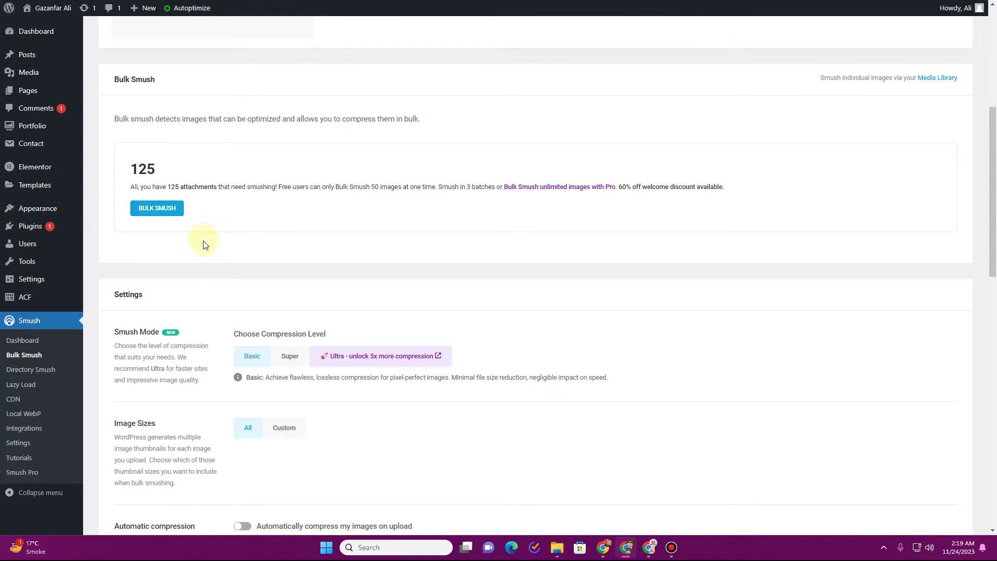
pyautogui.scroll(-3, 206, 245)
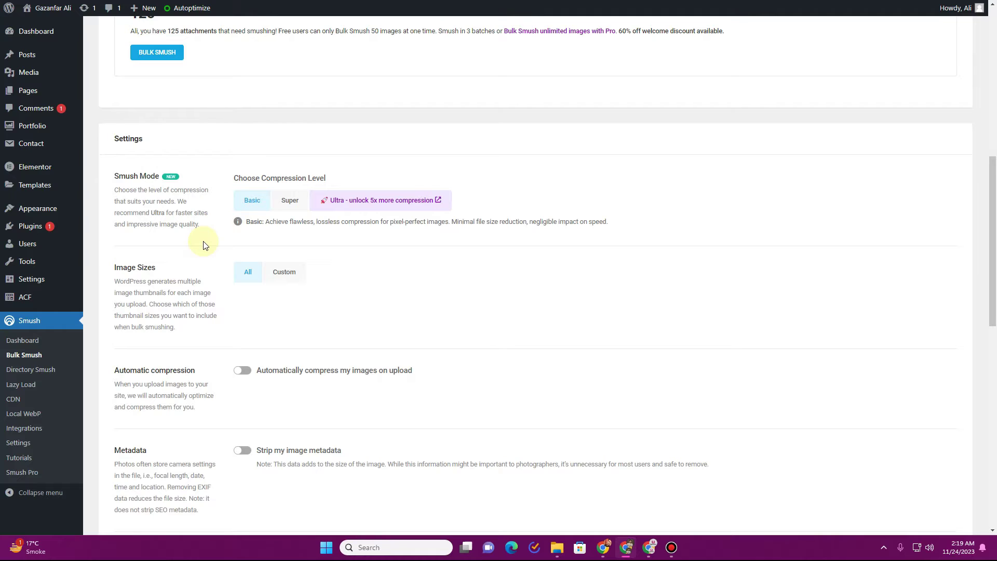
pyautogui.scroll(-3, 203, 245)
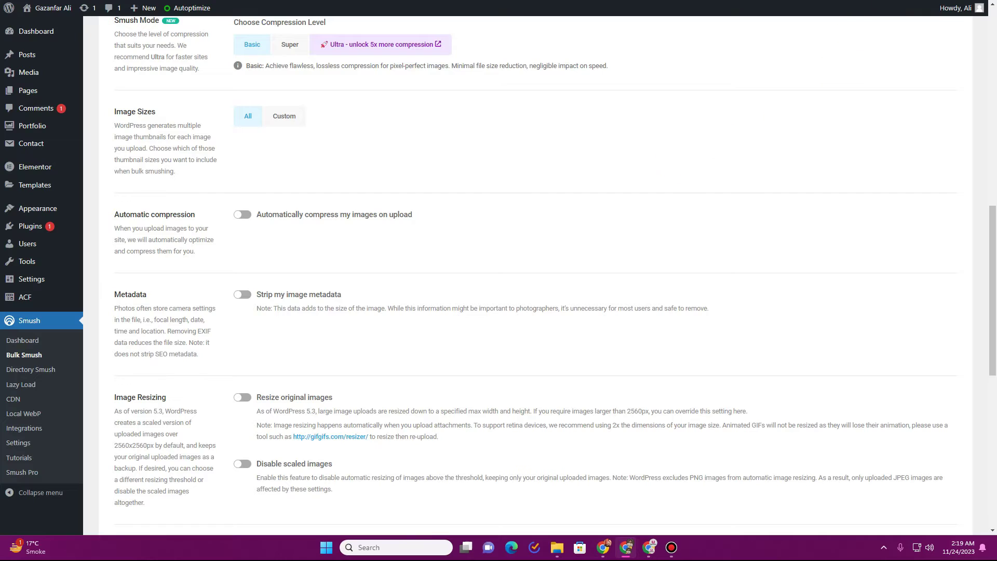
pyautogui.click(243, 215)
pyautogui.scroll(-4, 228, 246)
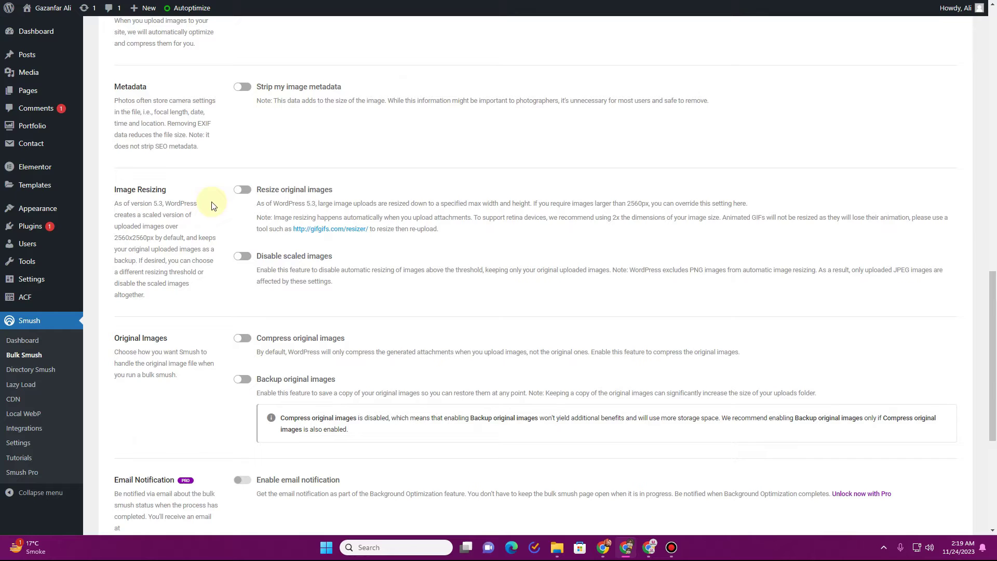
pyautogui.click(243, 190)
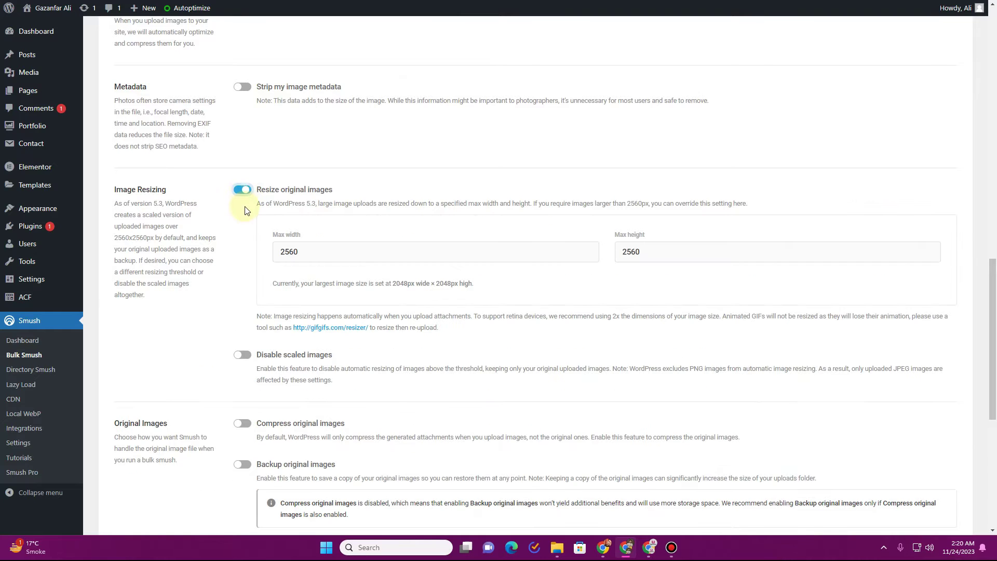
# - Keep the maximum size at 2560 × 2560 px and save the bulk settings
pyautogui.scroll(-1, 240, 282)
pyautogui.click(306, 200)
pyautogui.doubleClick(280, 200)
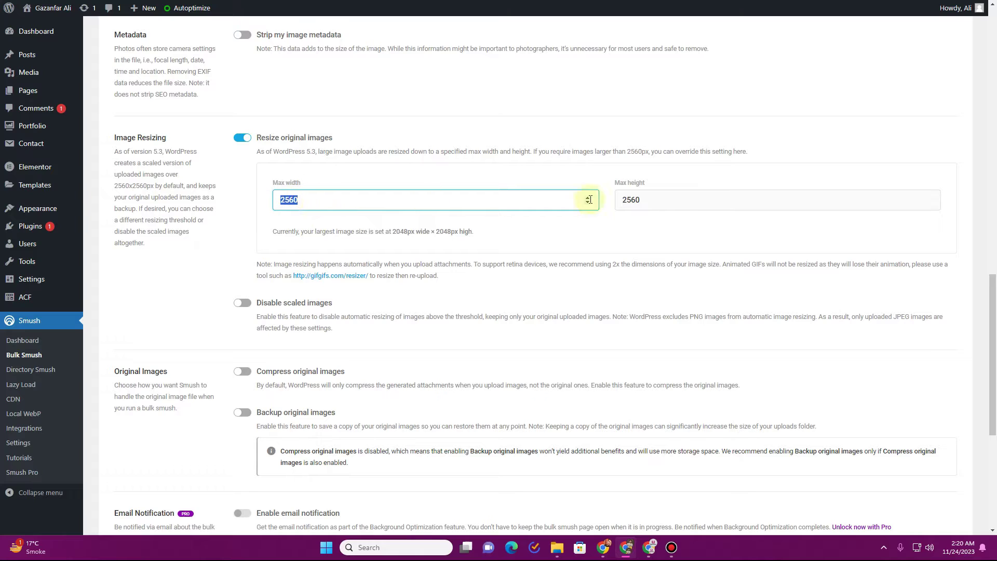
pyautogui.doubleClick(667, 199)
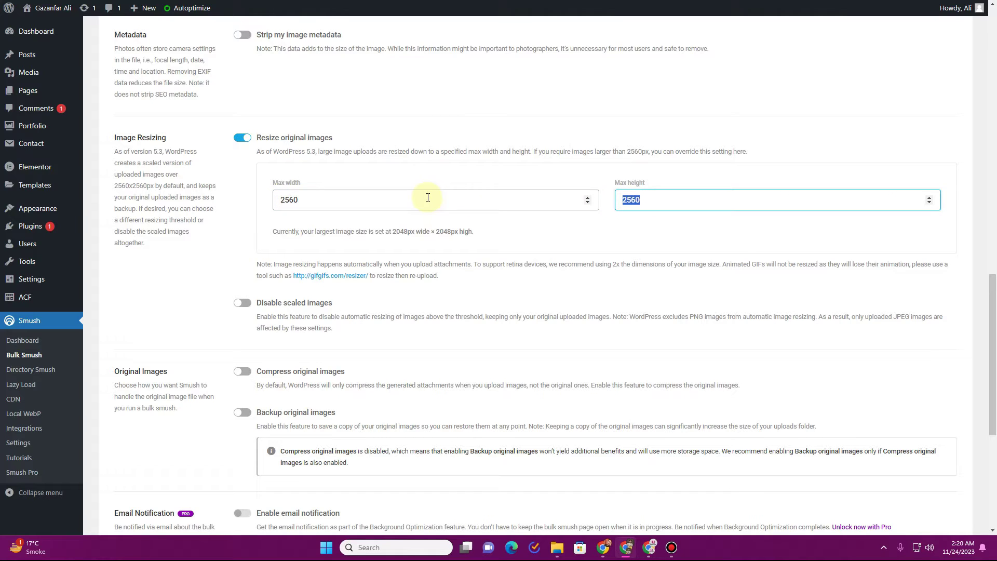
pyautogui.scroll(-1, 244, 294)
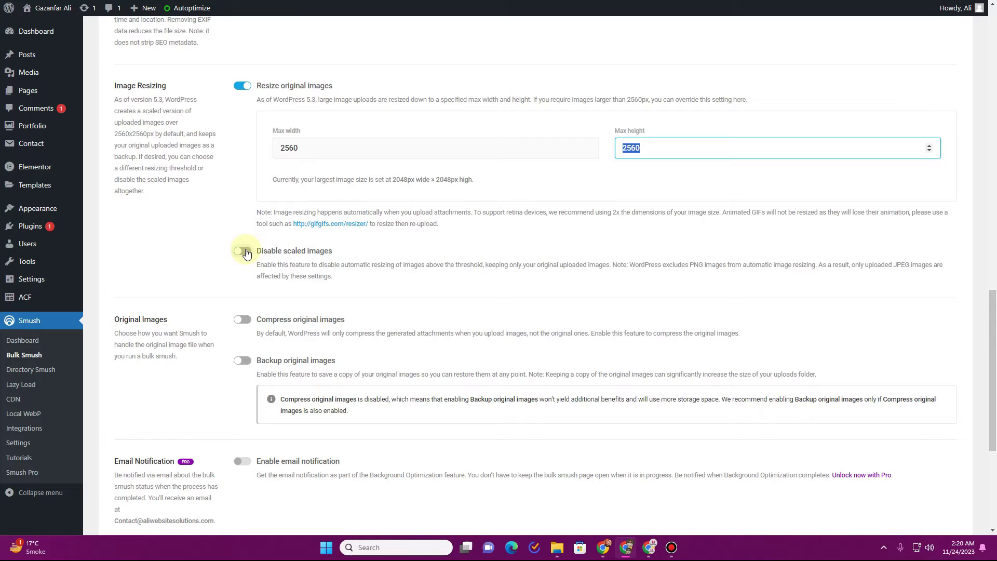
pyautogui.scroll(-2, 218, 312)
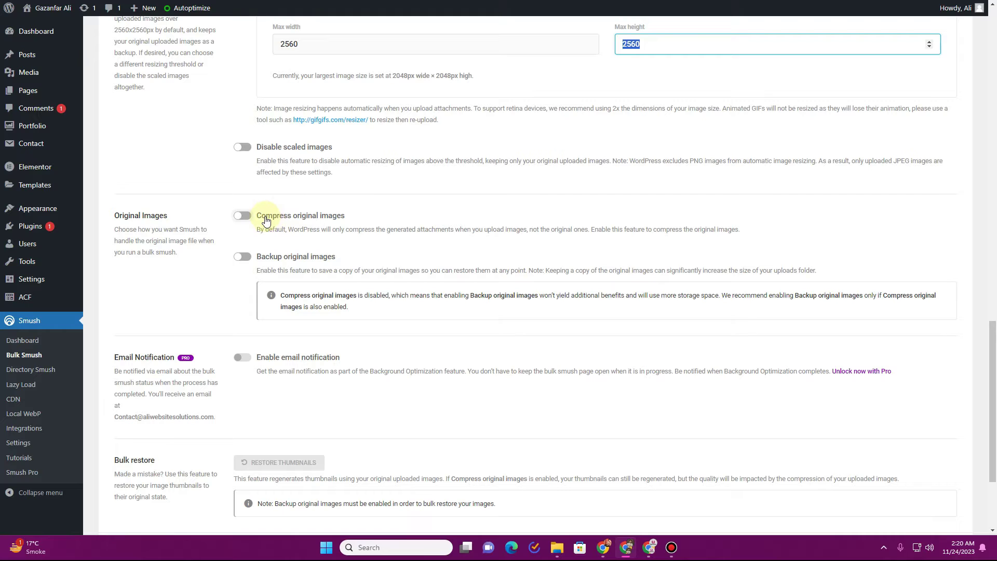
pyautogui.scroll(-3, 234, 327)
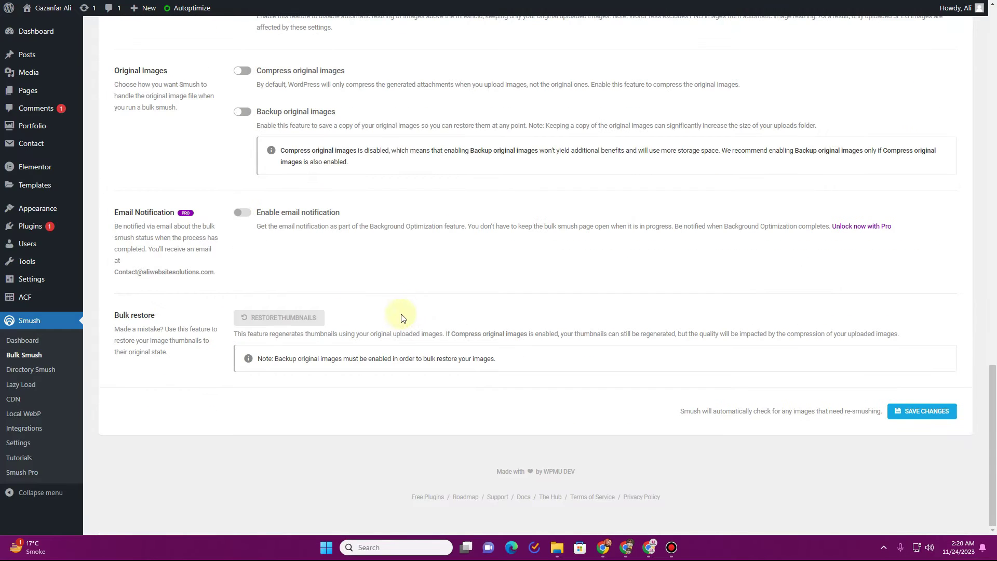
pyautogui.click(914, 413)
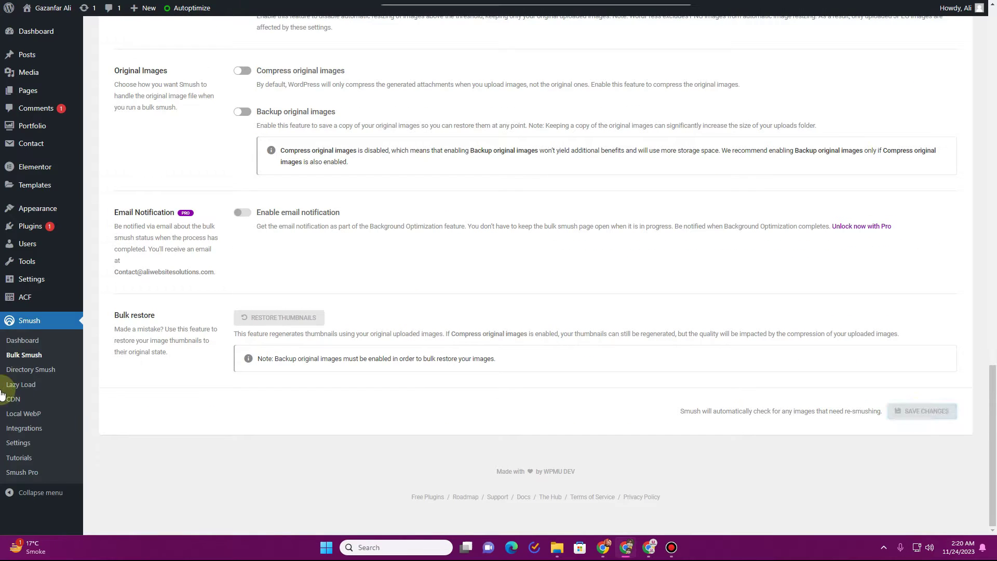
# - In Directory Smush, open the folder picker, tick wp-content and expand it
pyautogui.click(21, 370)
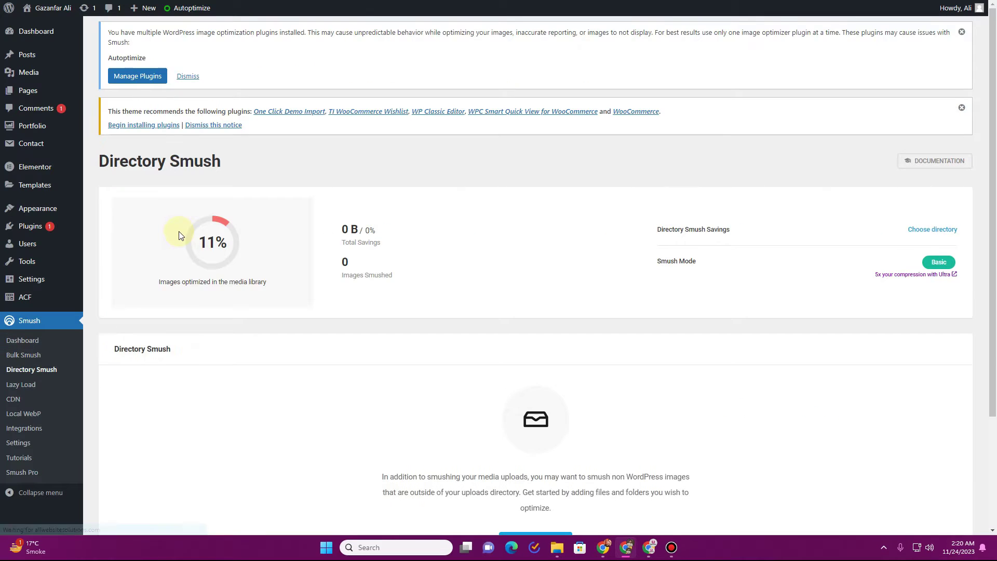
pyautogui.scroll(-3, 179, 235)
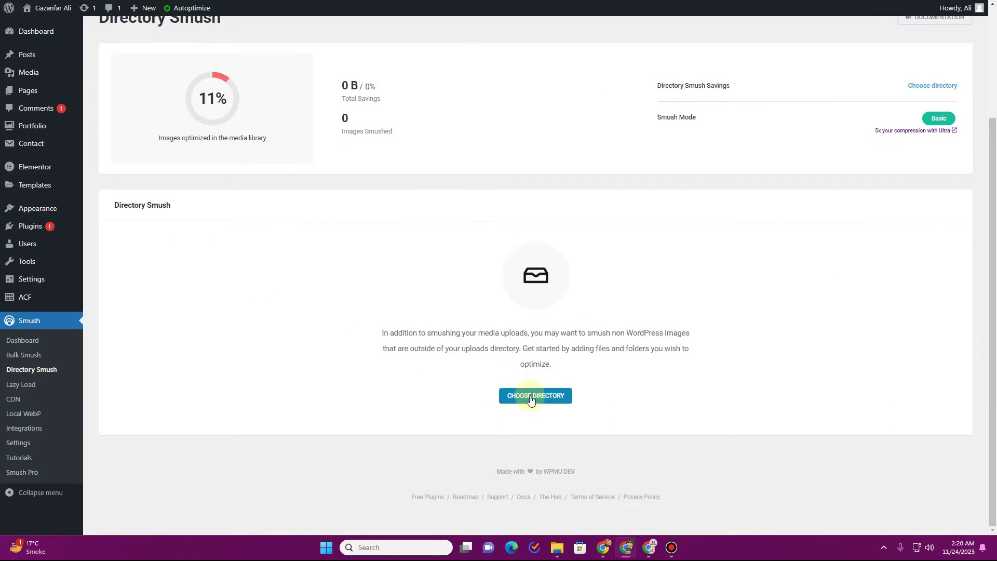
pyautogui.click(530, 396)
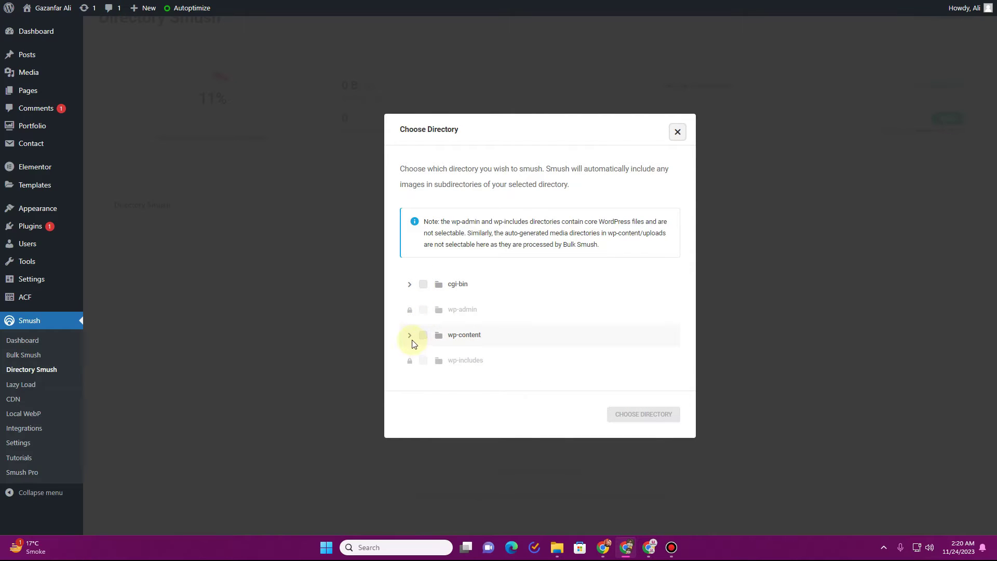
pyautogui.click(423, 335)
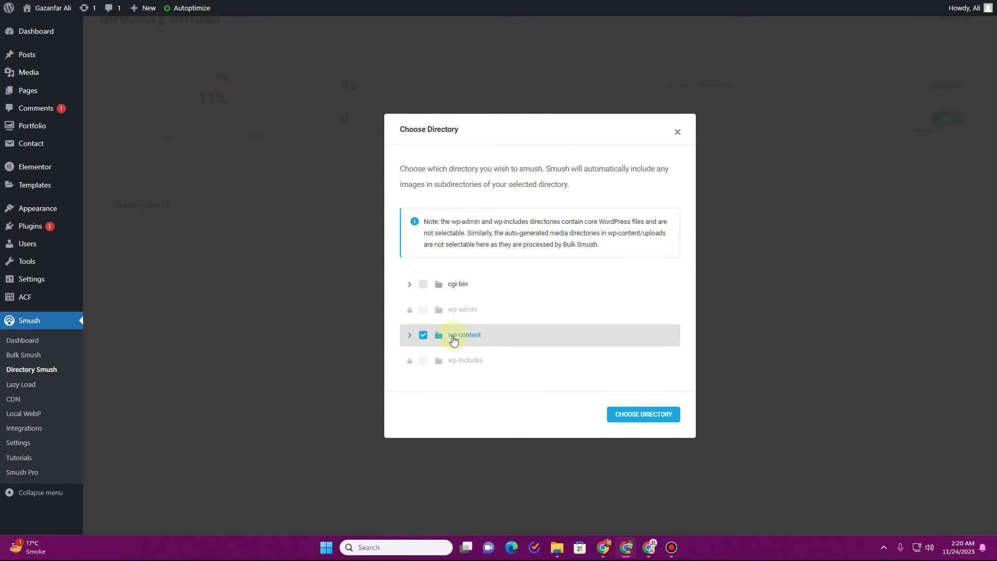
pyautogui.click(409, 335)
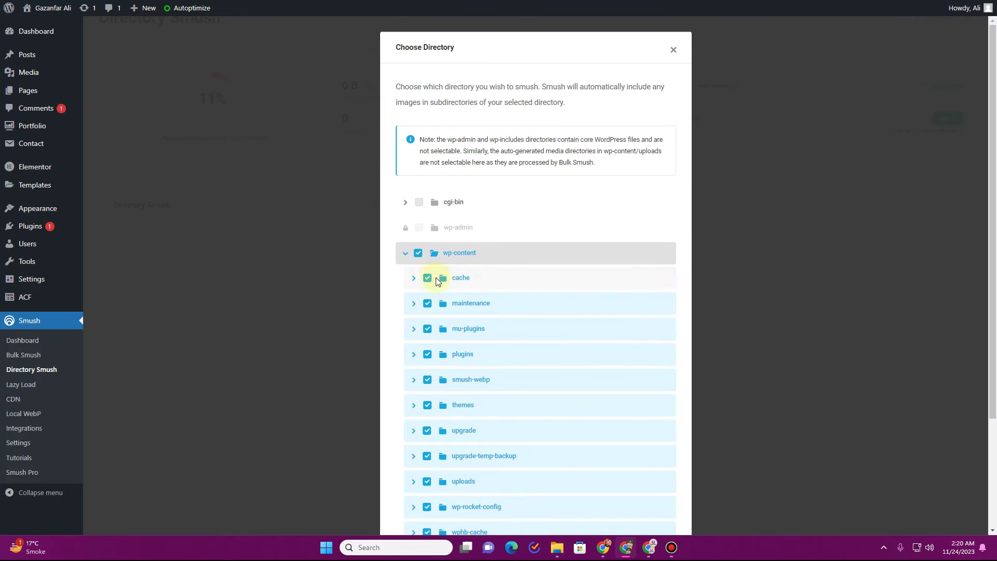
# - Untick cache, maintenance, plugins, mu-plugins and smush-webp, close the picker unchosen, and go to Lazy Load
pyautogui.scroll(-1, 435, 275)
pyautogui.scroll(-1, 435, 276)
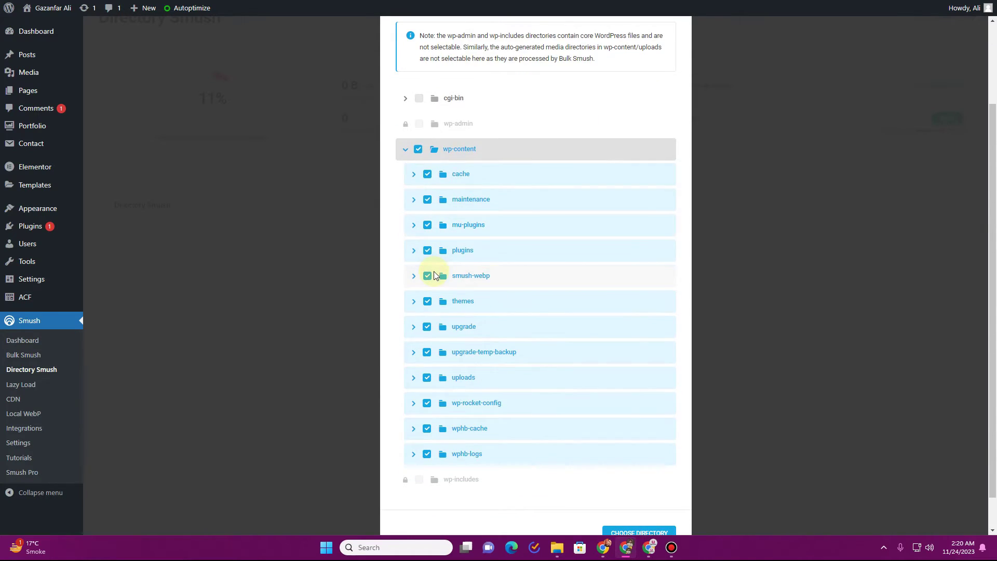
pyautogui.click(426, 378)
pyautogui.click(426, 378)
pyautogui.click(426, 174)
pyautogui.click(427, 200)
pyautogui.click(427, 250)
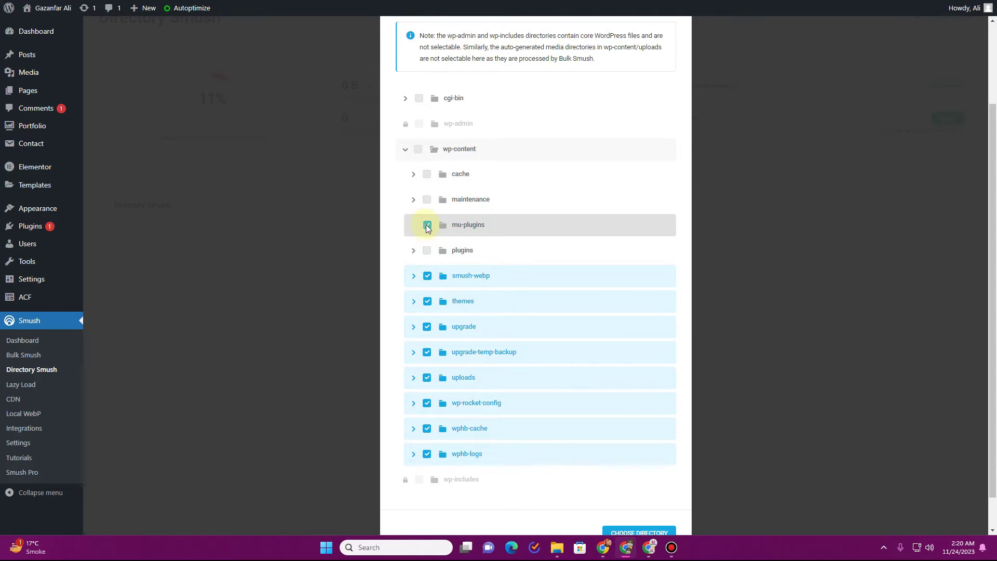
pyautogui.click(427, 275)
pyautogui.click(426, 302)
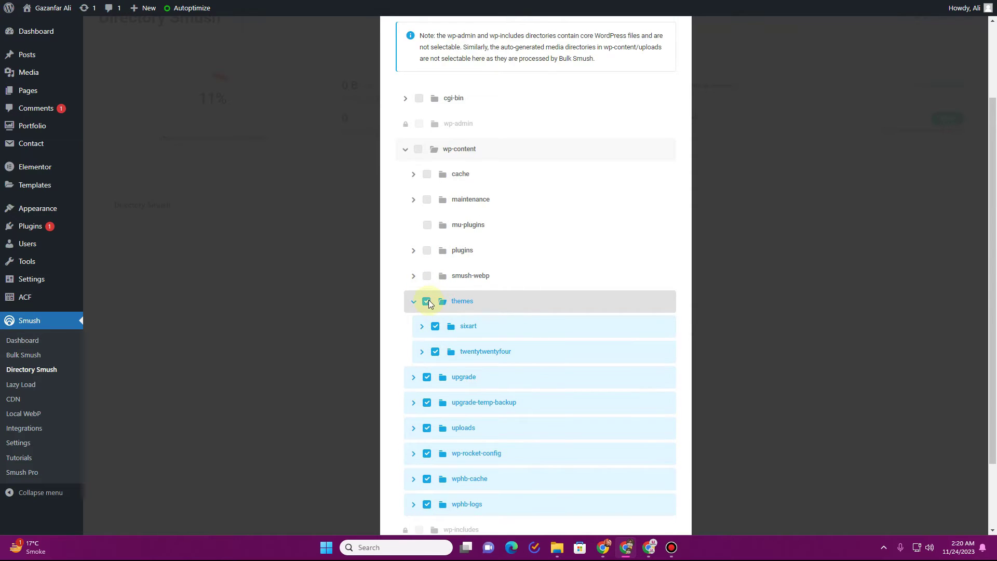
pyautogui.click(730, 375)
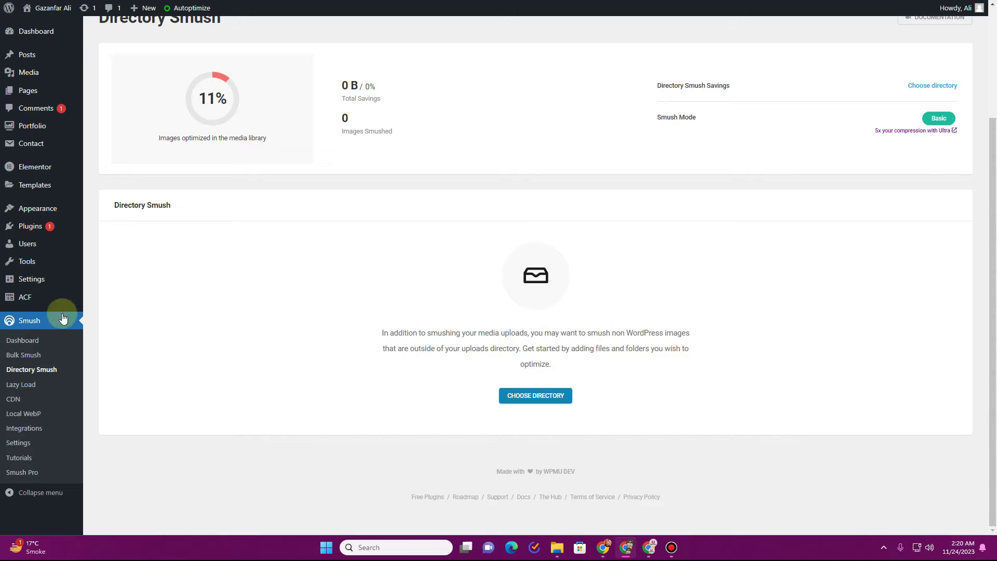
pyautogui.click(22, 386)
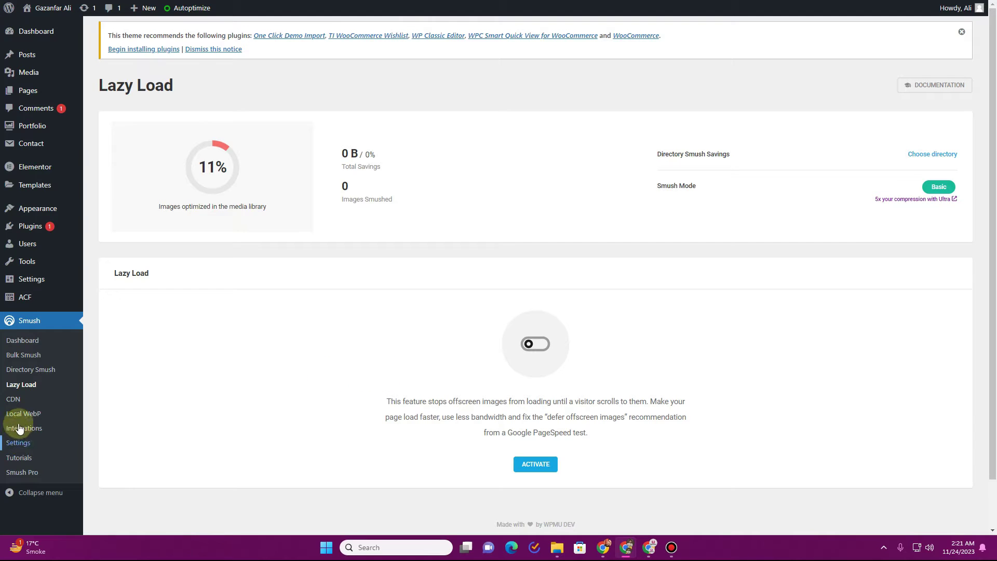
# - Look over the Smush CDN page, then the Pro-locked Local WebP page
pyautogui.click(15, 399)
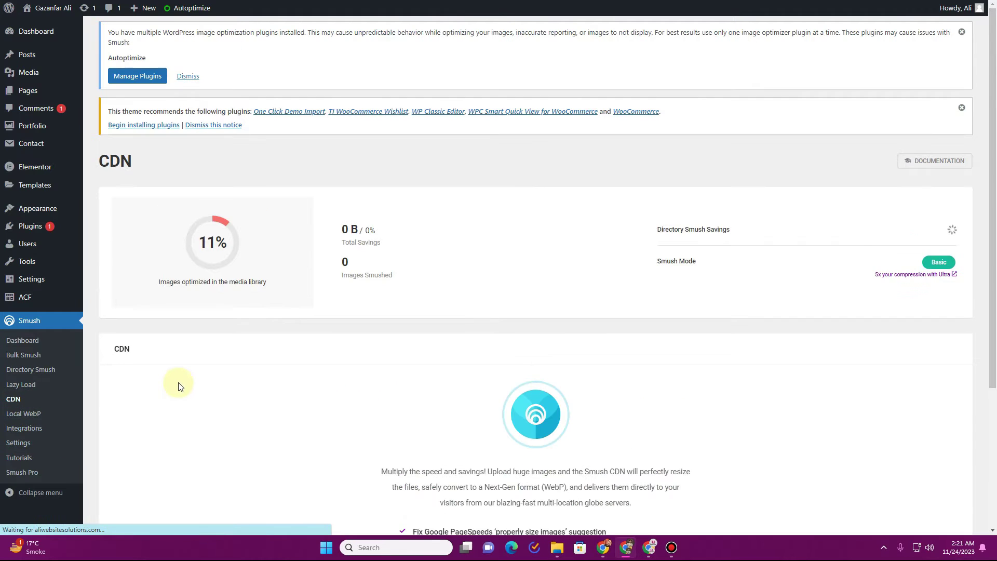
pyautogui.scroll(-2, 178, 387)
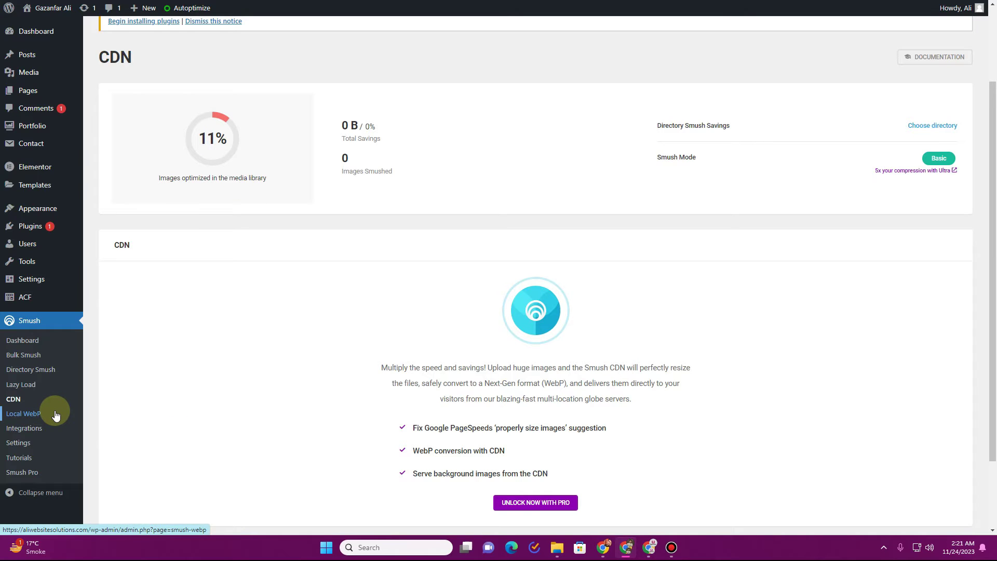
pyautogui.click(25, 419)
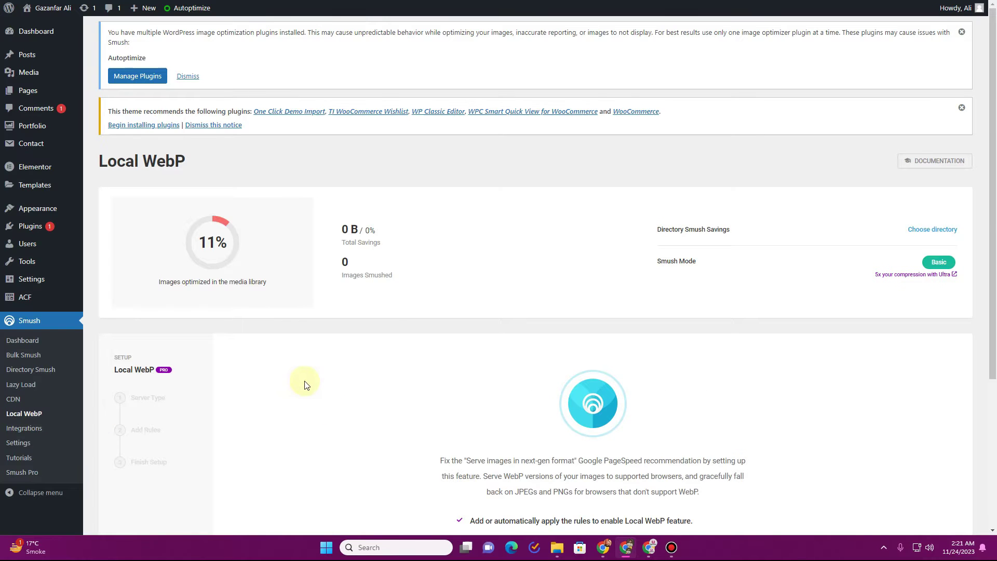
pyautogui.scroll(-4, 302, 383)
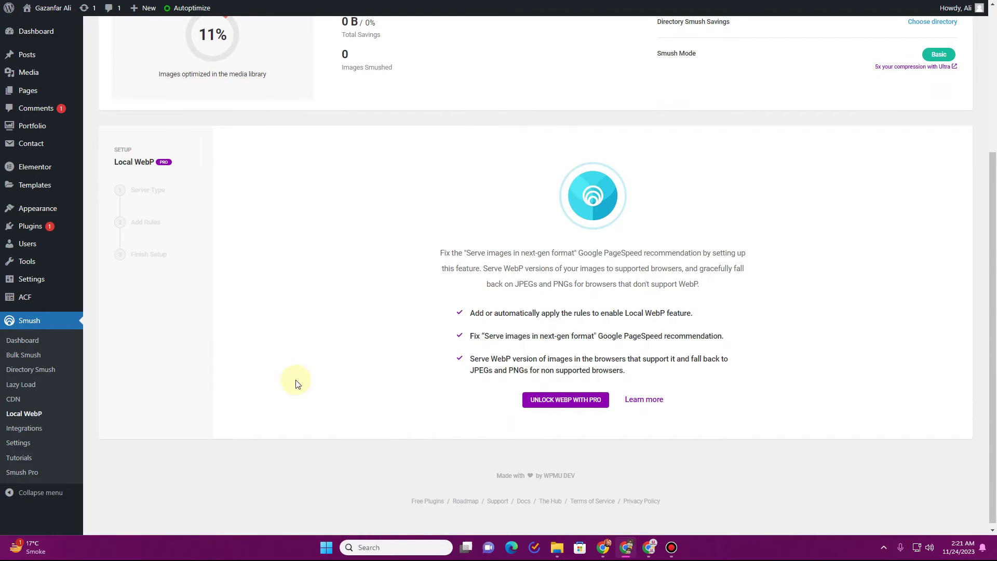
pyautogui.scroll(4, 297, 382)
pyautogui.scroll(-3, 306, 380)
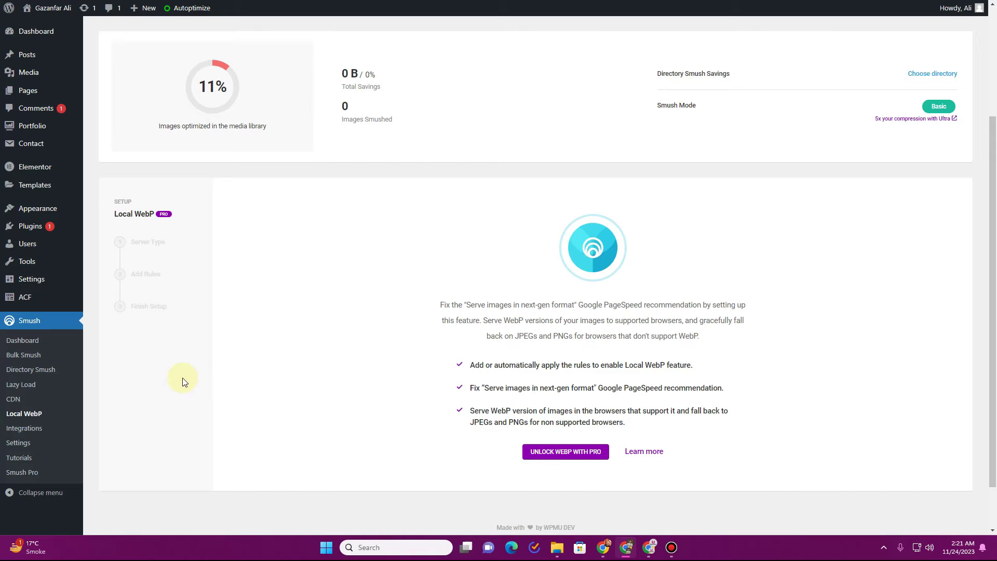
# - Activate WebP Express in the installed plugins list
pyautogui.click(24, 227)
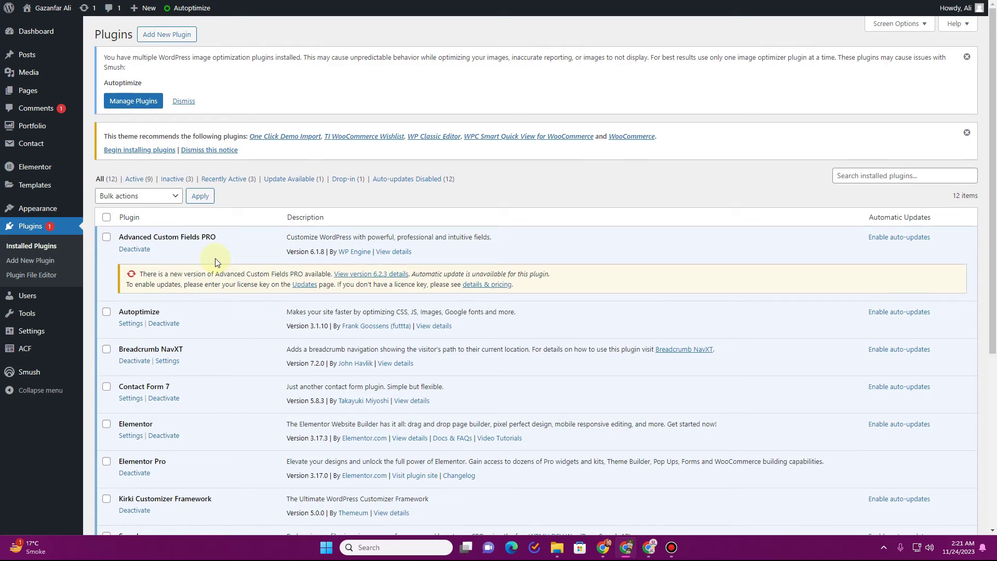
pyautogui.scroll(-5, 215, 258)
pyautogui.scroll(-1, 215, 258)
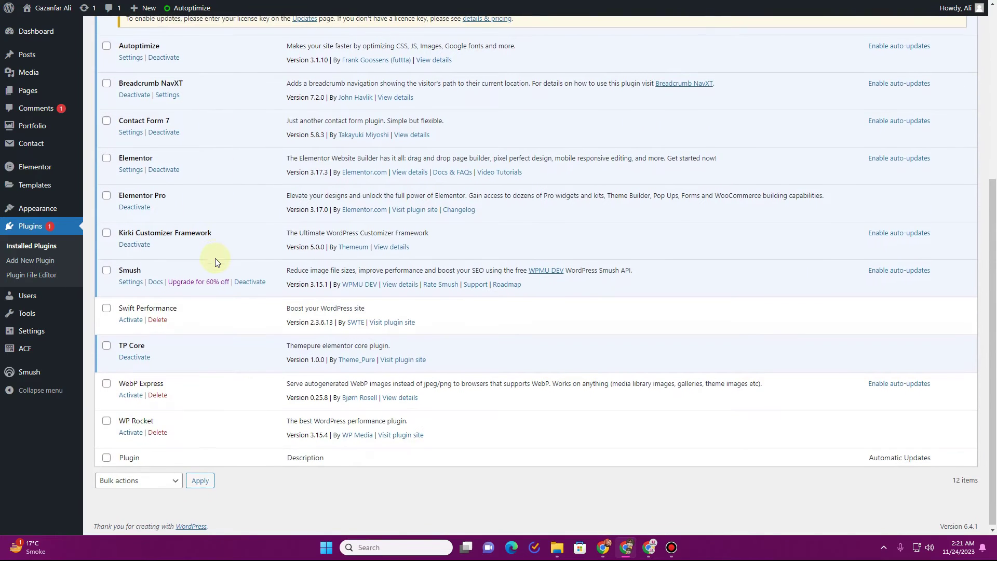
pyautogui.click(131, 394)
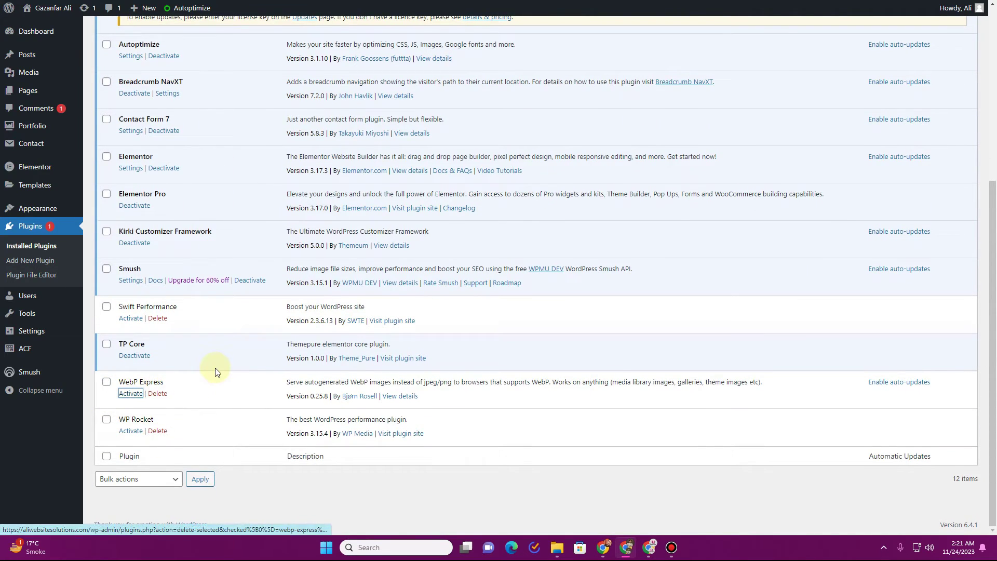
# - Deactivate Smush and delete it with its data, confirming with OK
pyautogui.scroll(-6, 188, 361)
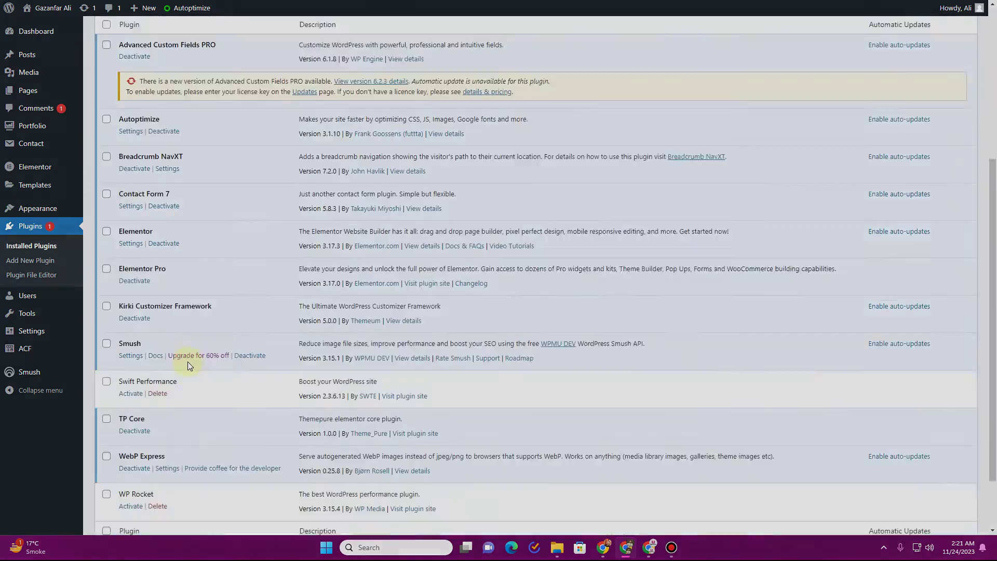
pyautogui.scroll(2, 150, 376)
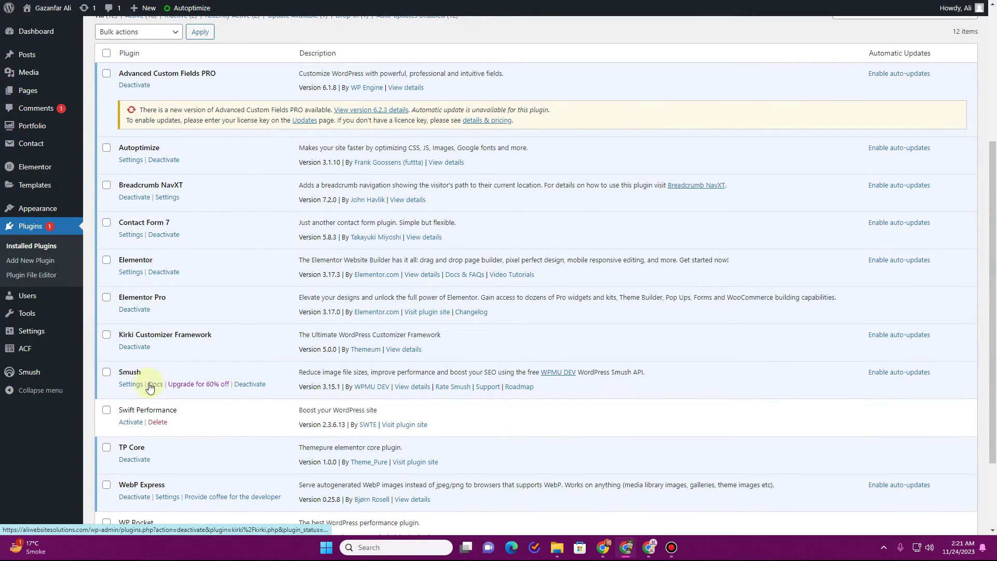
pyautogui.click(250, 384)
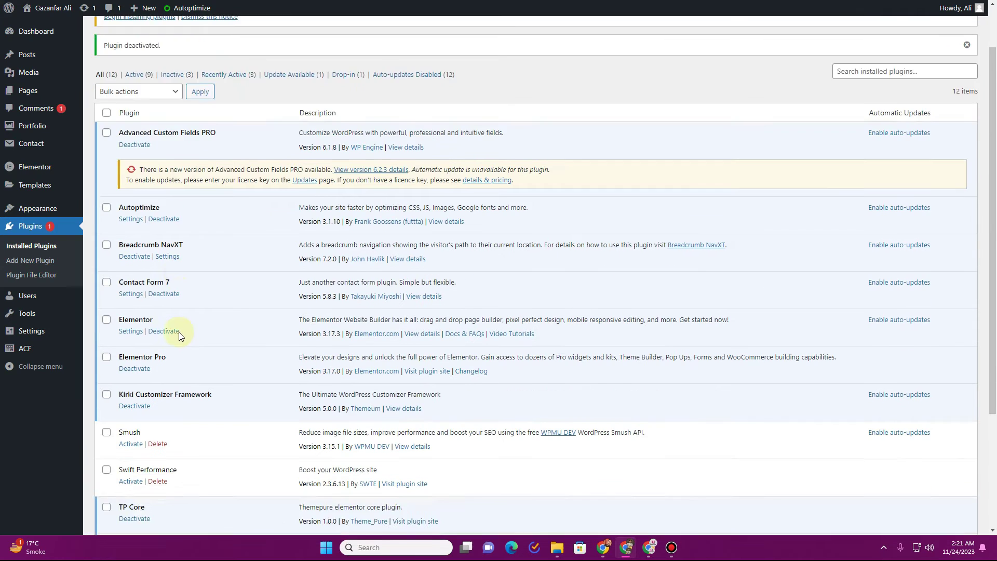
pyautogui.scroll(-3, 166, 332)
pyautogui.click(158, 282)
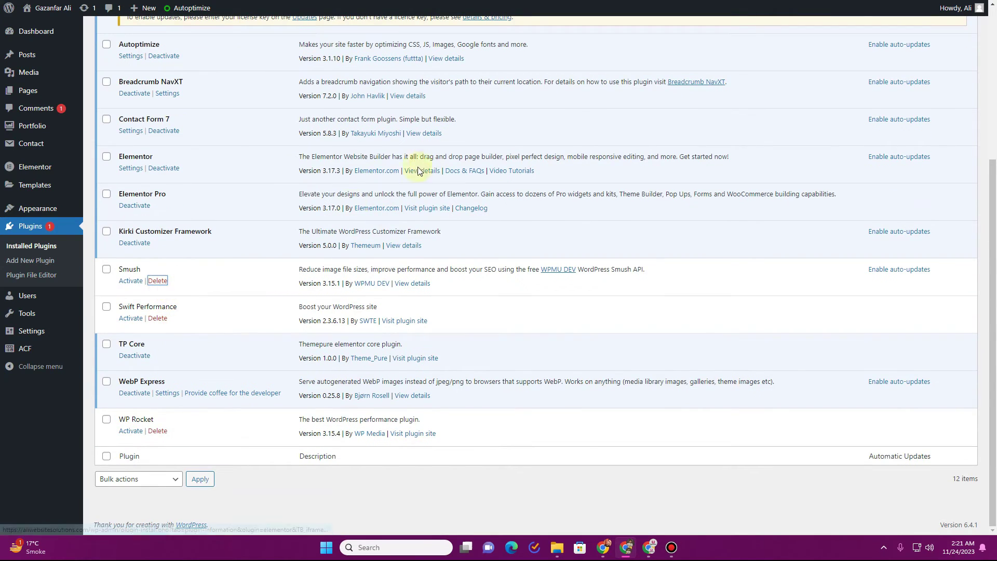
pyautogui.click(157, 281)
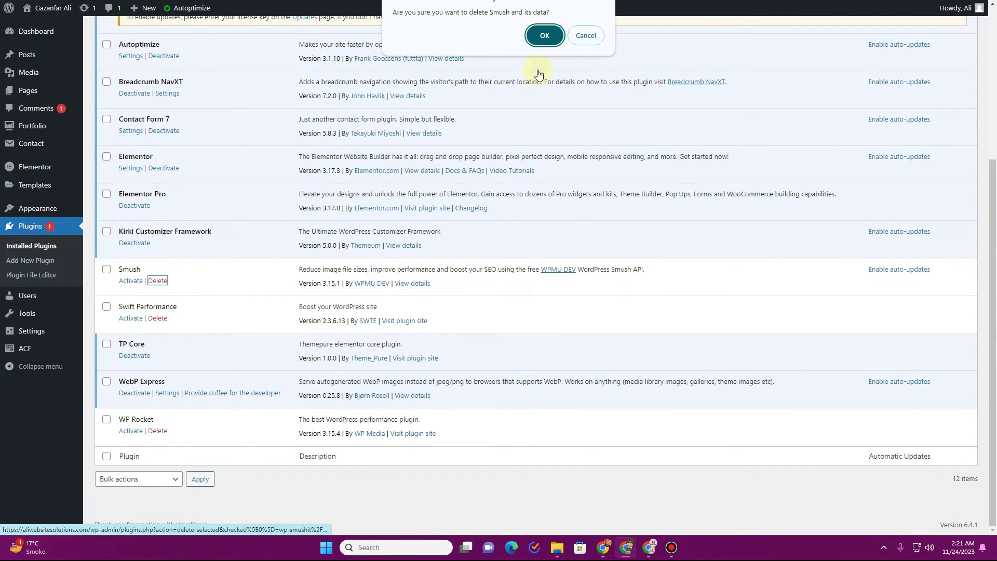
pyautogui.click(543, 35)
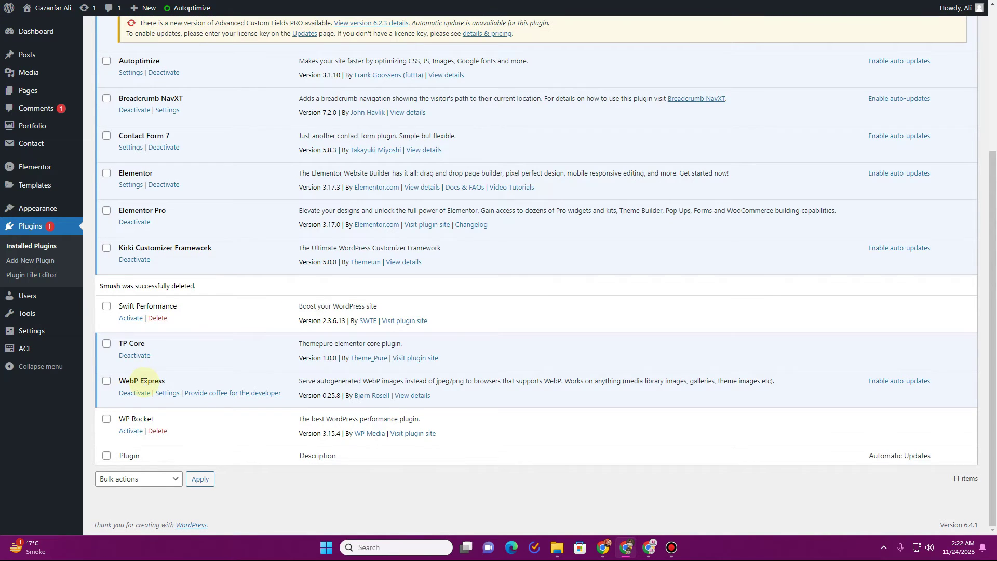
pyautogui.click(166, 393)
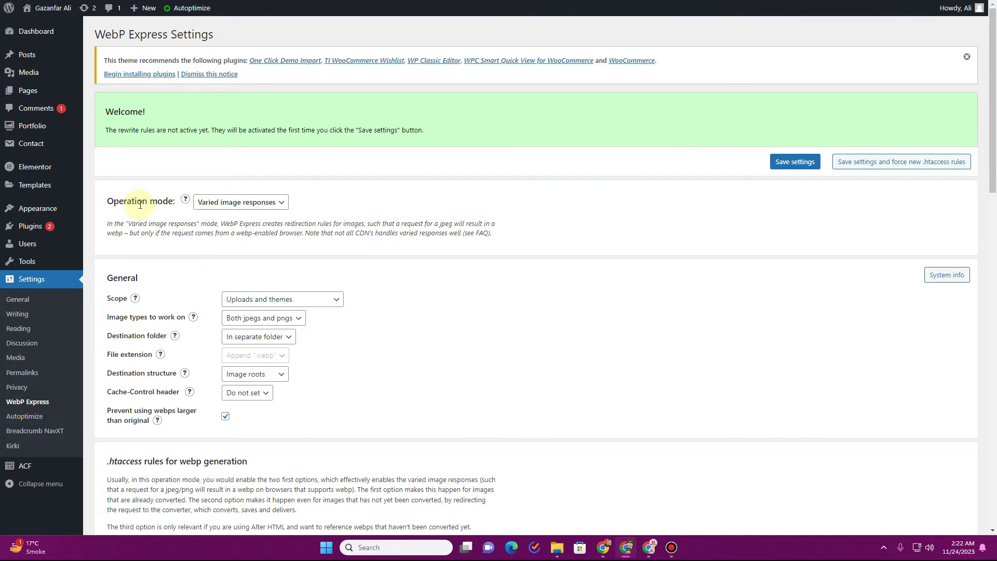
pyautogui.click(267, 203)
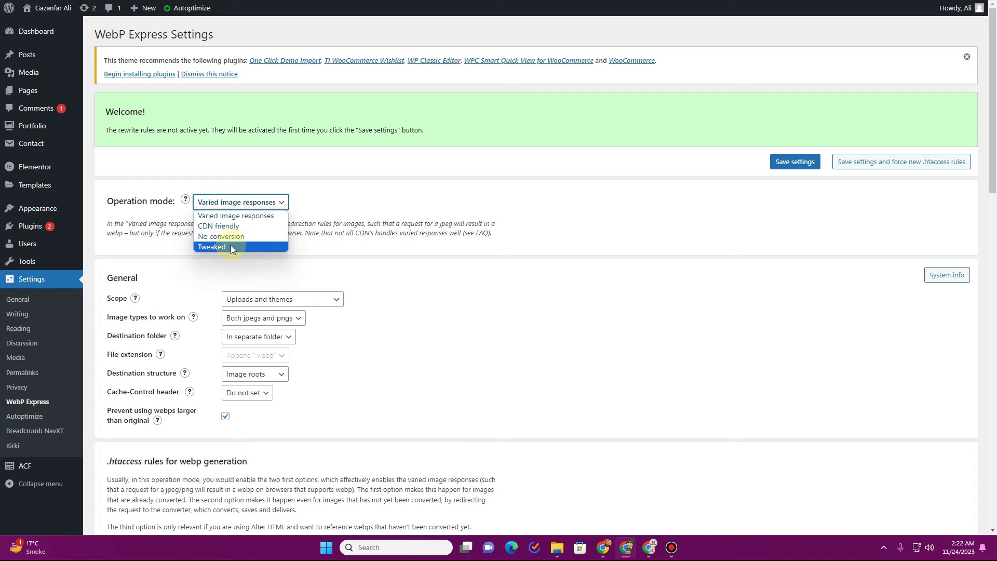
pyautogui.click(275, 215)
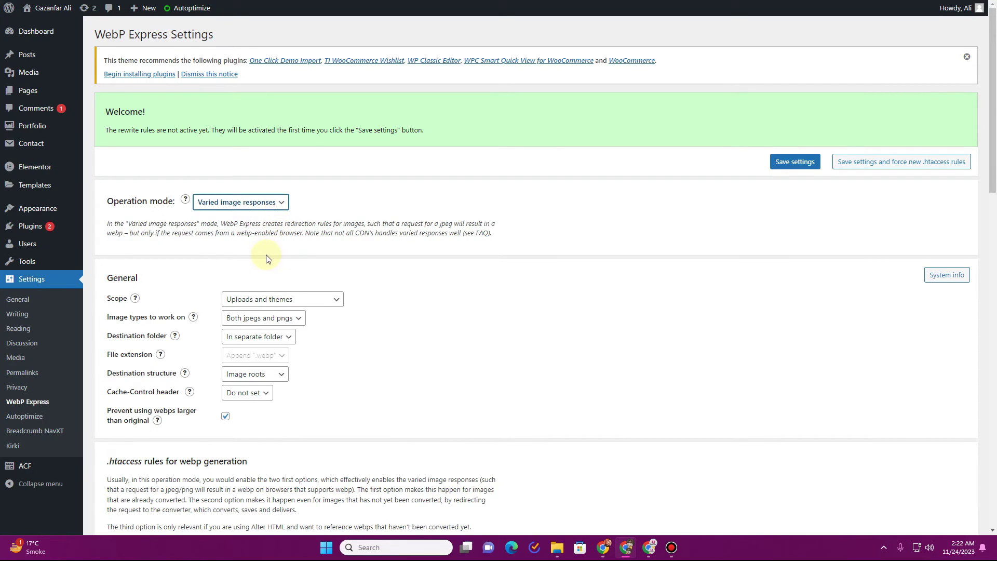
pyautogui.scroll(-1, 268, 258)
pyautogui.click(289, 249)
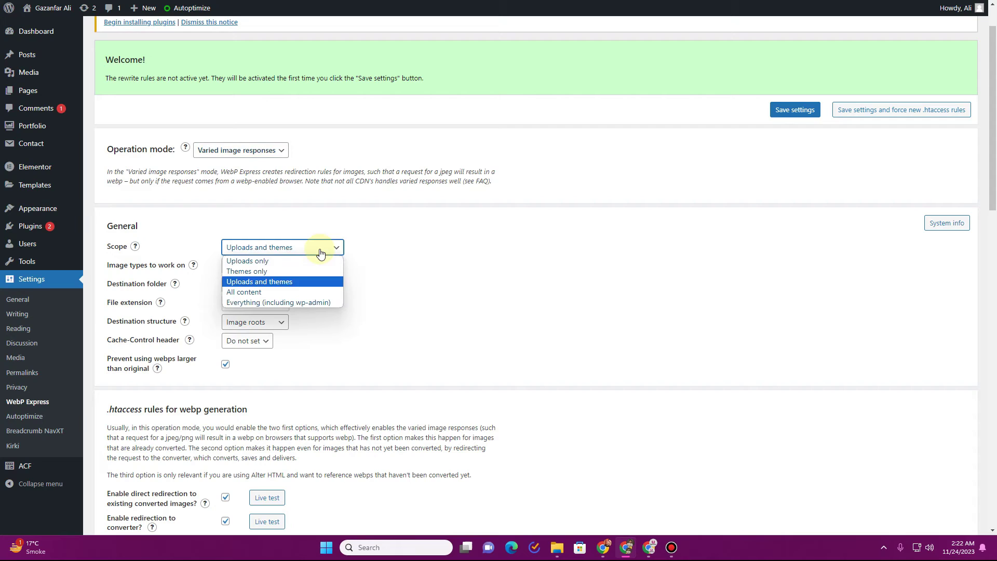
pyautogui.click(281, 261)
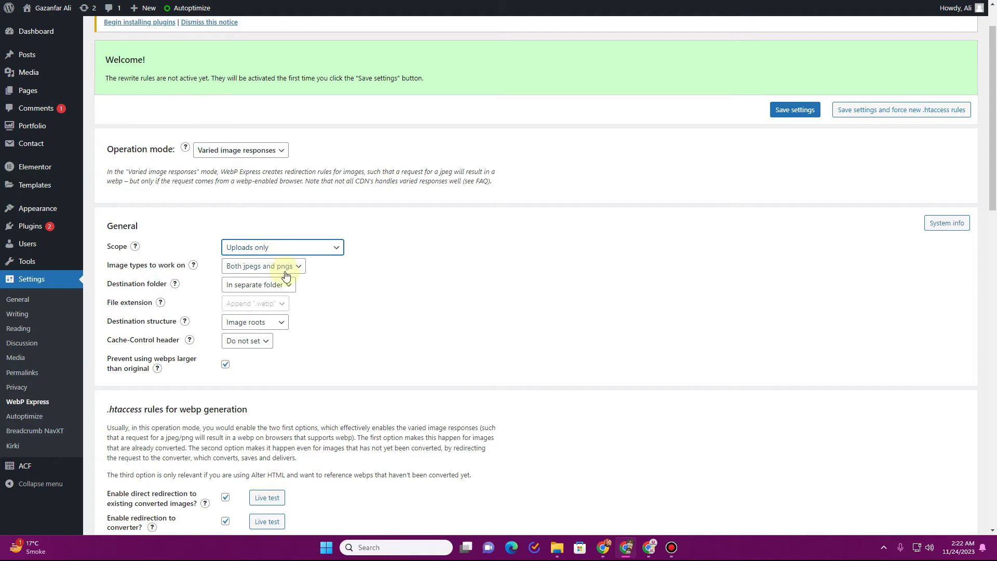
pyautogui.moveTo(192, 264)
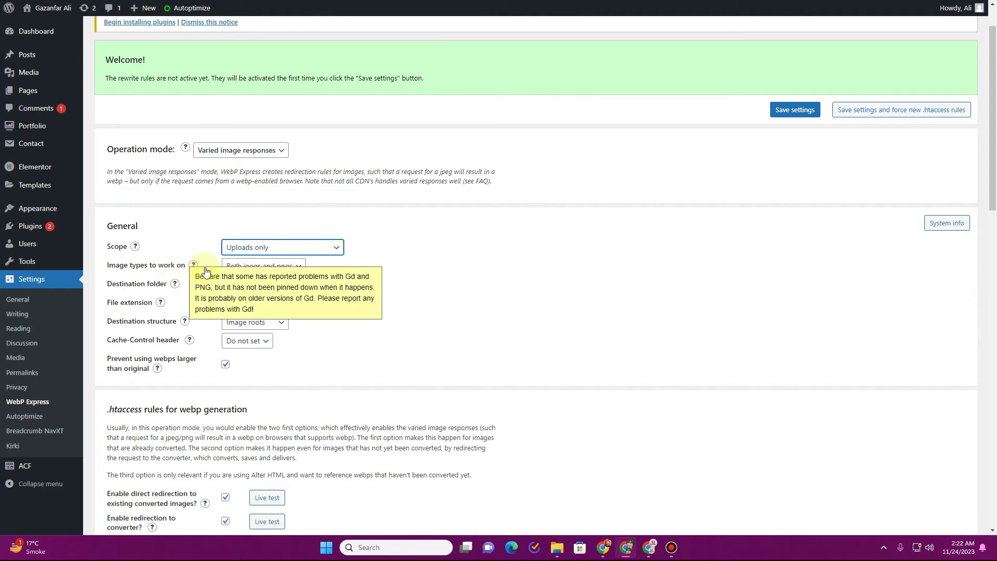
pyautogui.click(300, 267)
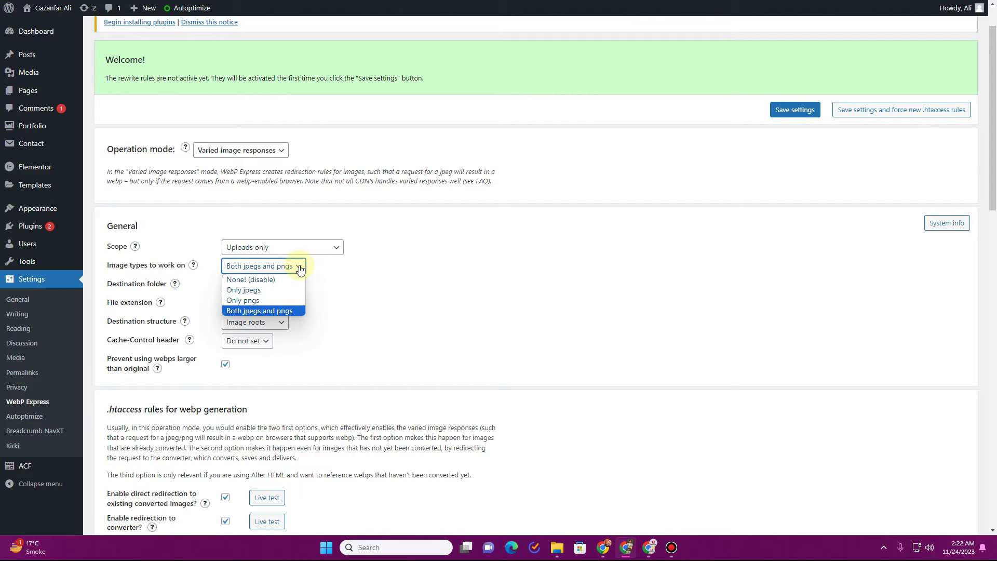
pyautogui.click(299, 267)
pyautogui.scroll(-1, 322, 299)
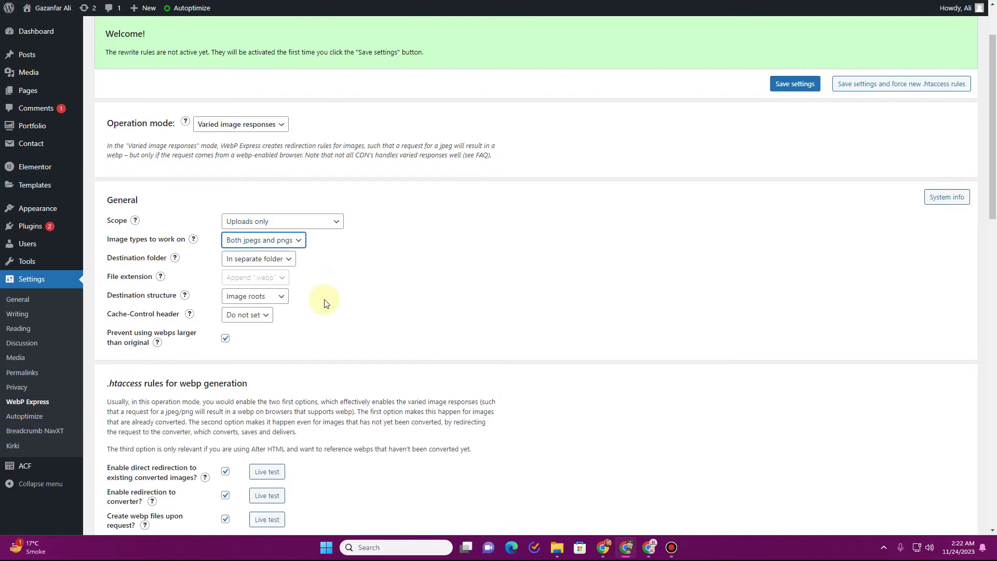
pyautogui.click(292, 238)
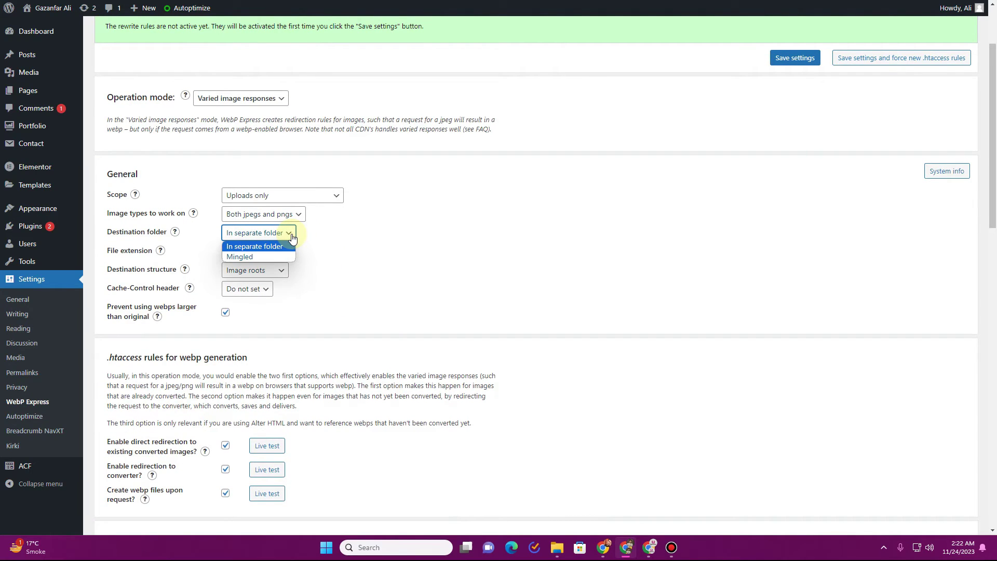
pyautogui.click(292, 238)
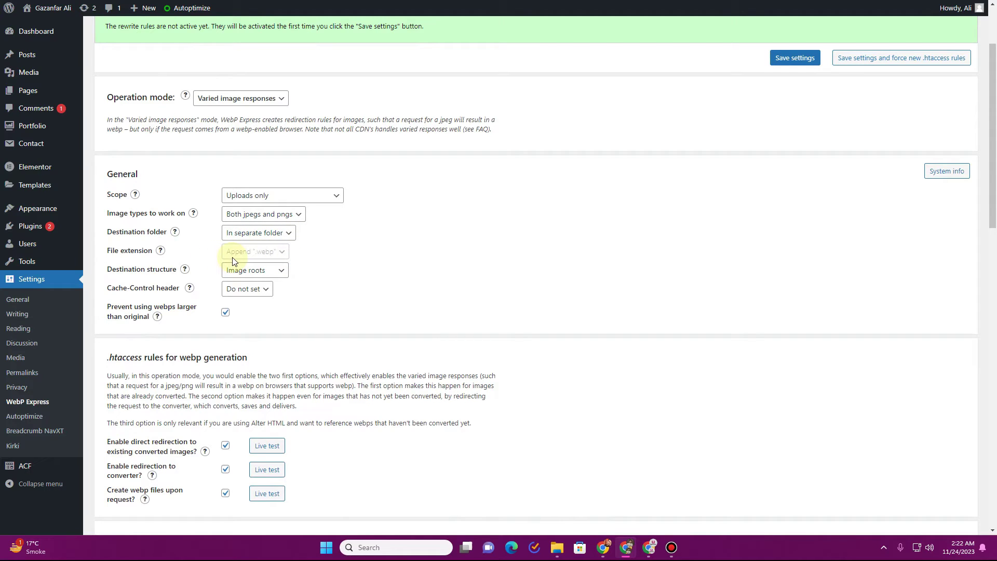
pyautogui.scroll(-1, 226, 289)
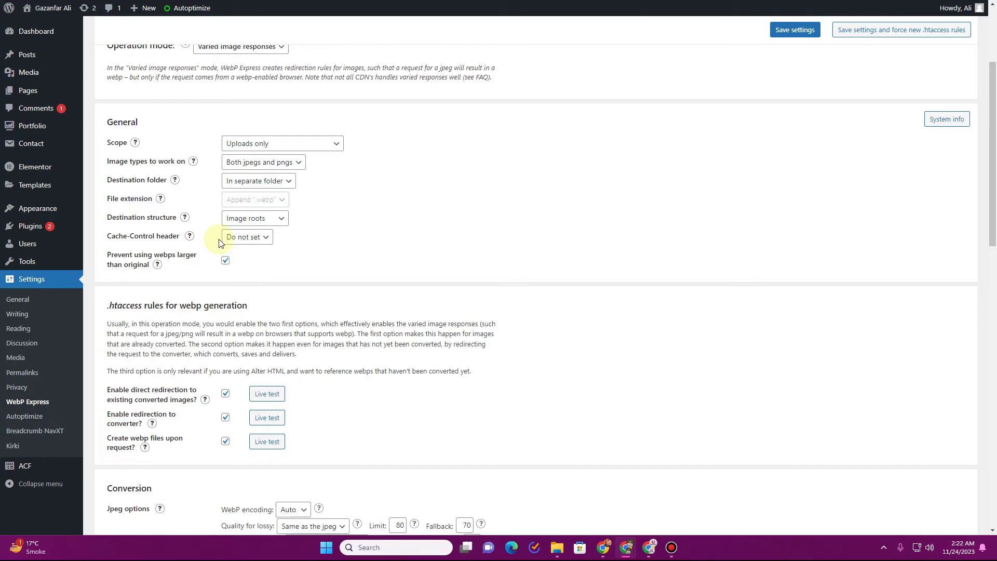
pyautogui.click(272, 222)
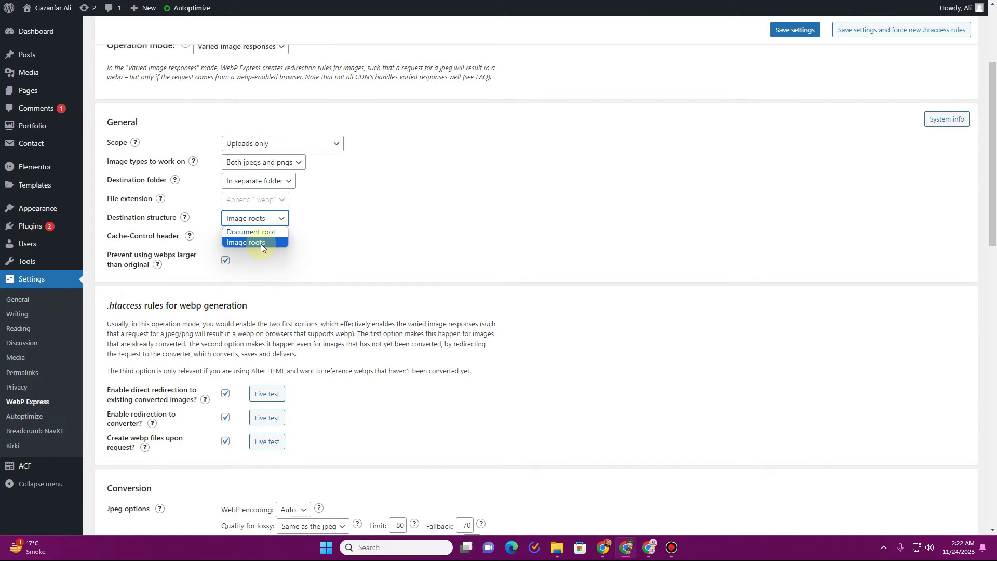
pyautogui.click(261, 243)
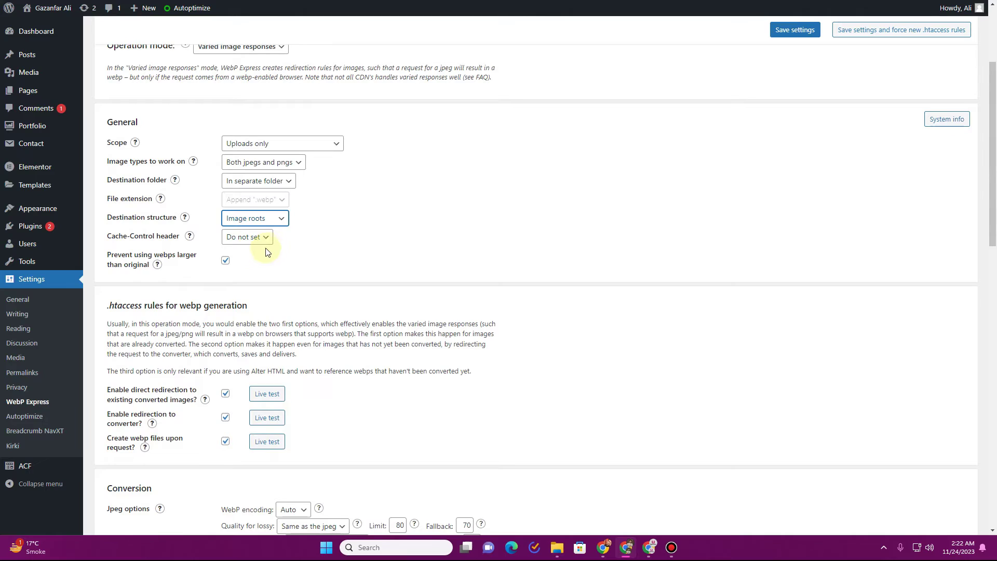
pyautogui.click(268, 237)
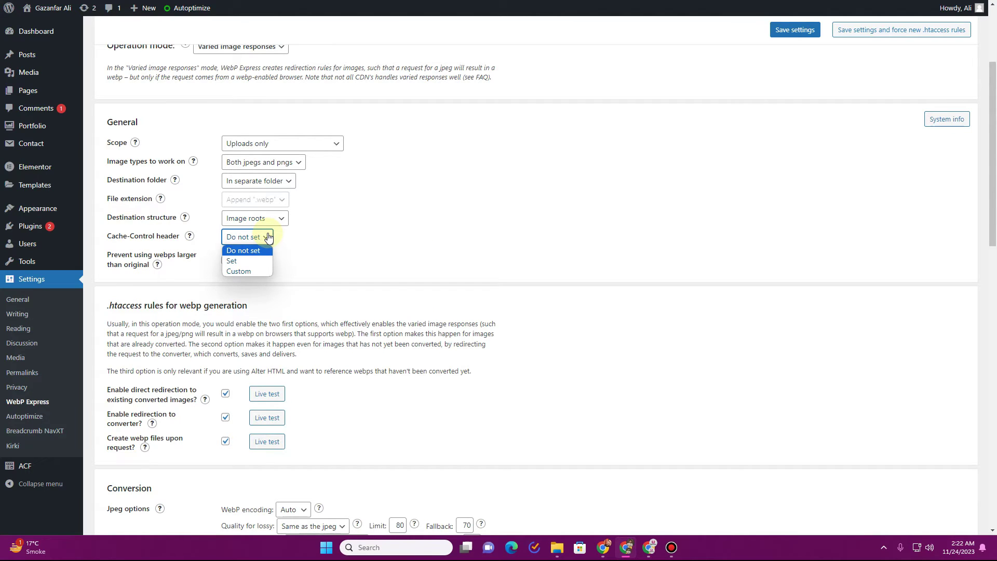
pyautogui.click(260, 261)
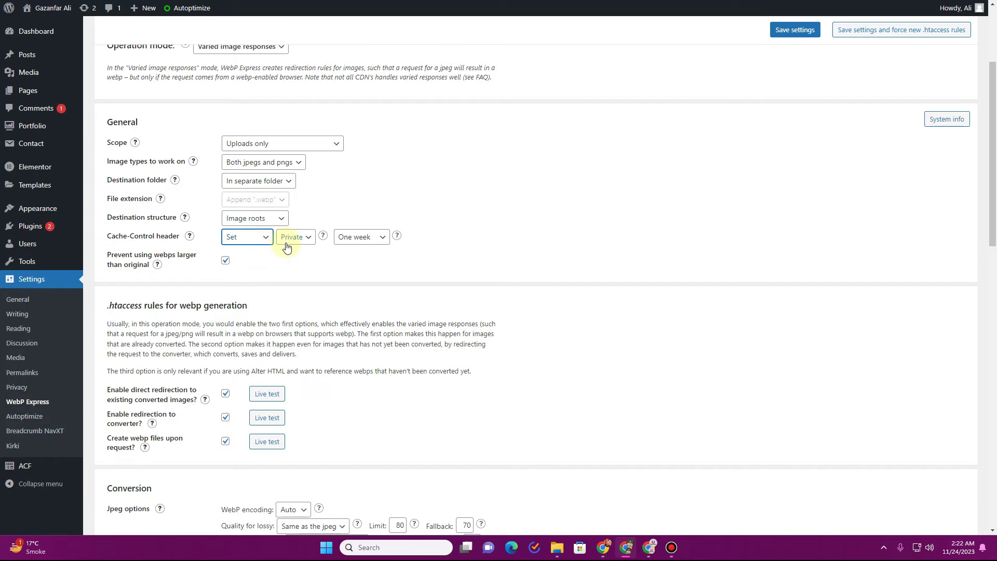
pyautogui.click(303, 243)
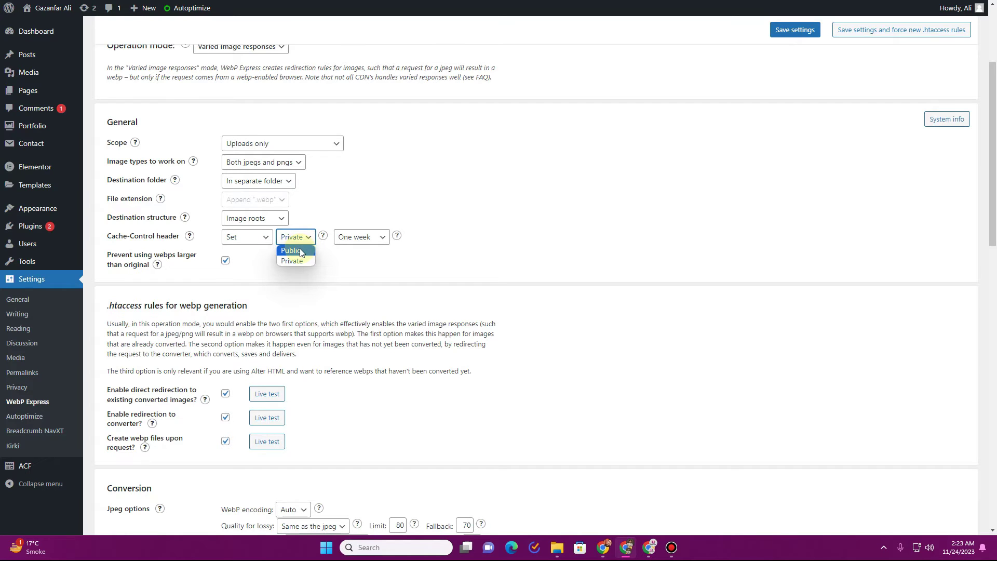
pyautogui.click(262, 238)
pyautogui.click(258, 251)
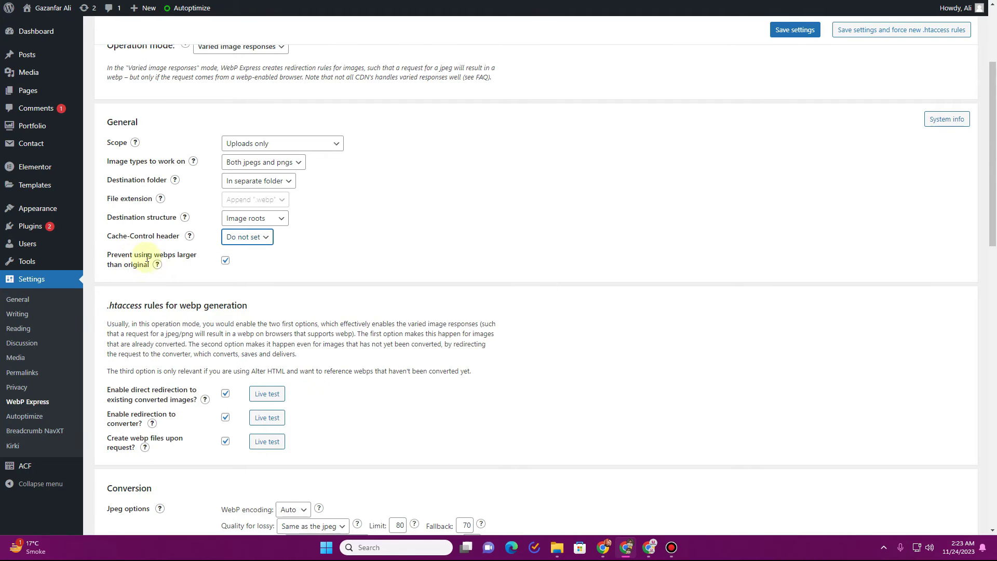
pyautogui.moveTo(146, 268)
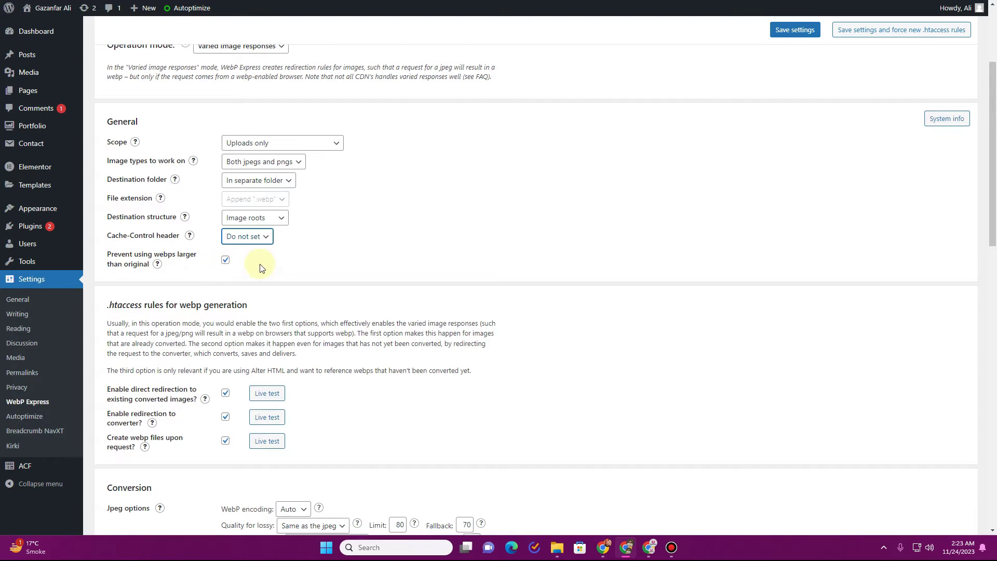
pyautogui.scroll(-2, 261, 267)
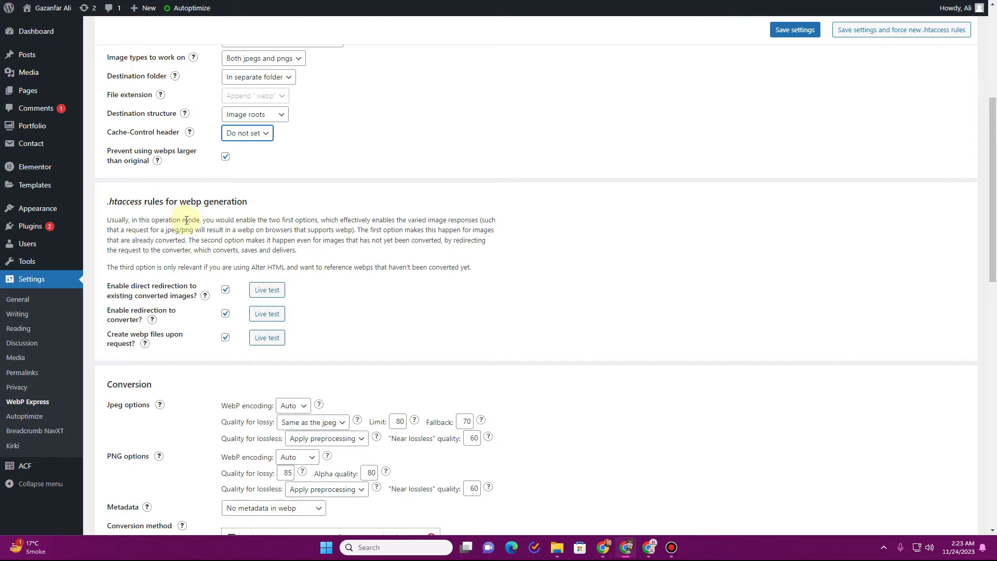
# - Keep JPEG lossy quality at 'Same as the jpeg' with the Limit at 80
pyautogui.scroll(-4, 187, 220)
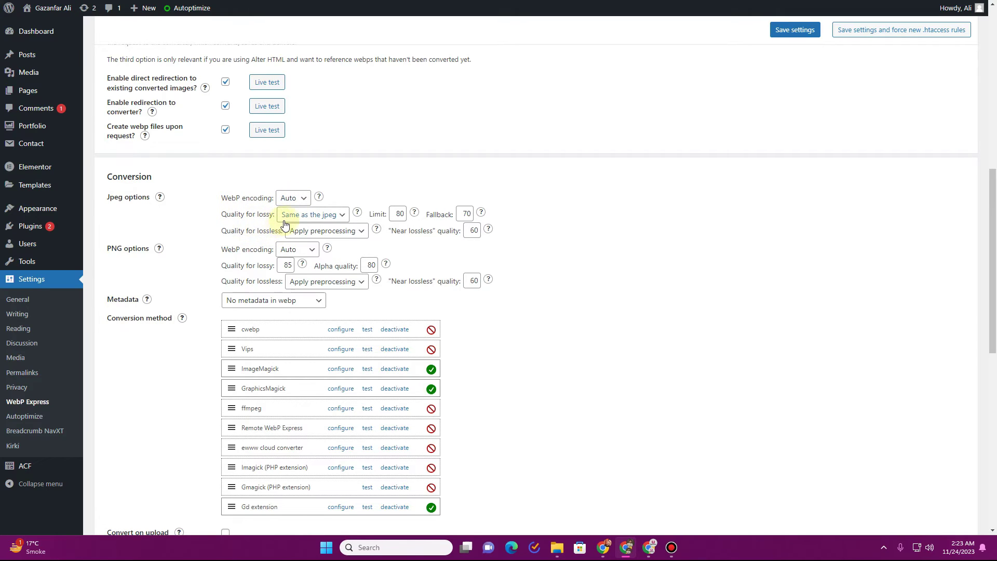
pyautogui.click(345, 218)
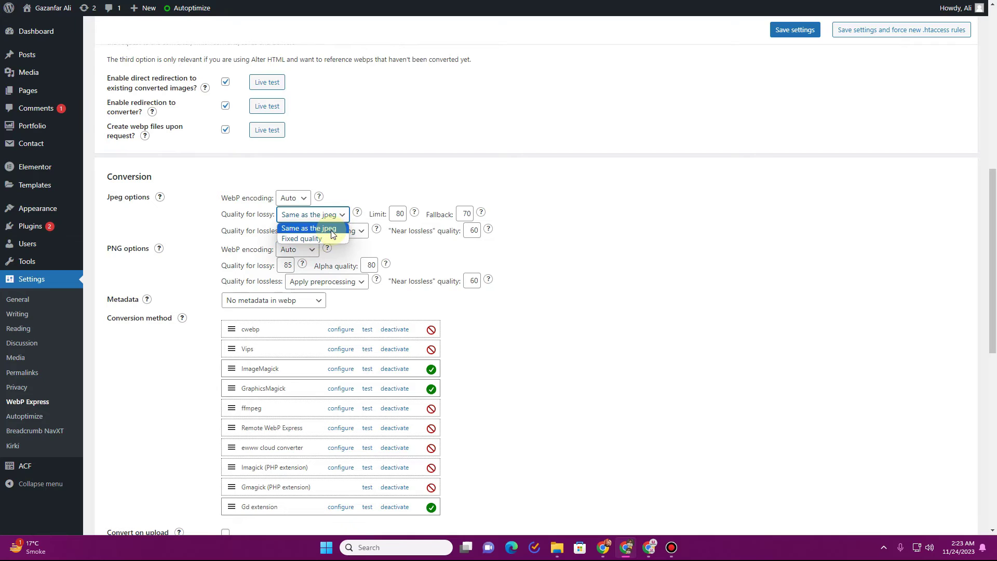
pyautogui.click(333, 231)
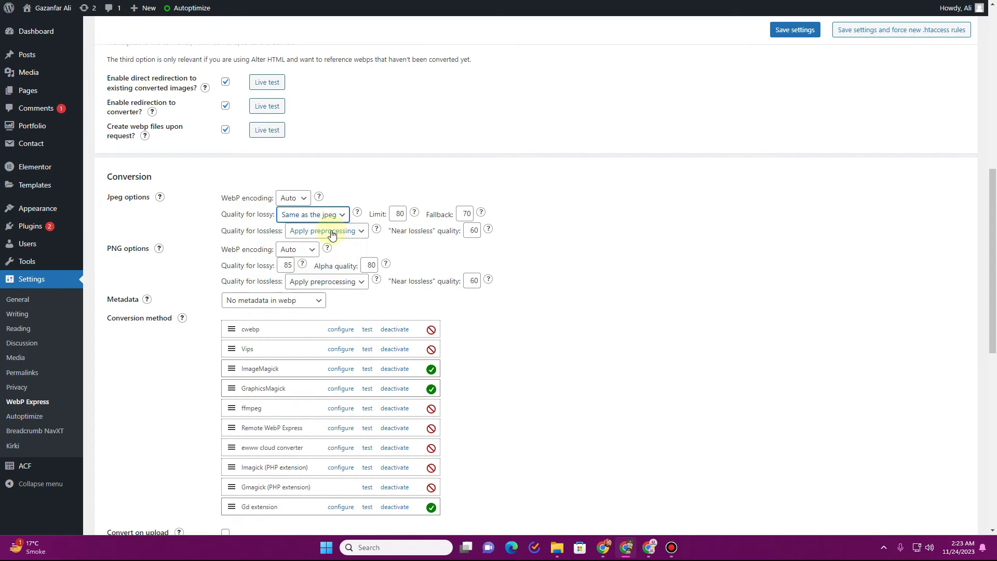
pyautogui.click(400, 212)
pyautogui.moveTo(400, 212); pyautogui.dragTo(397, 213)
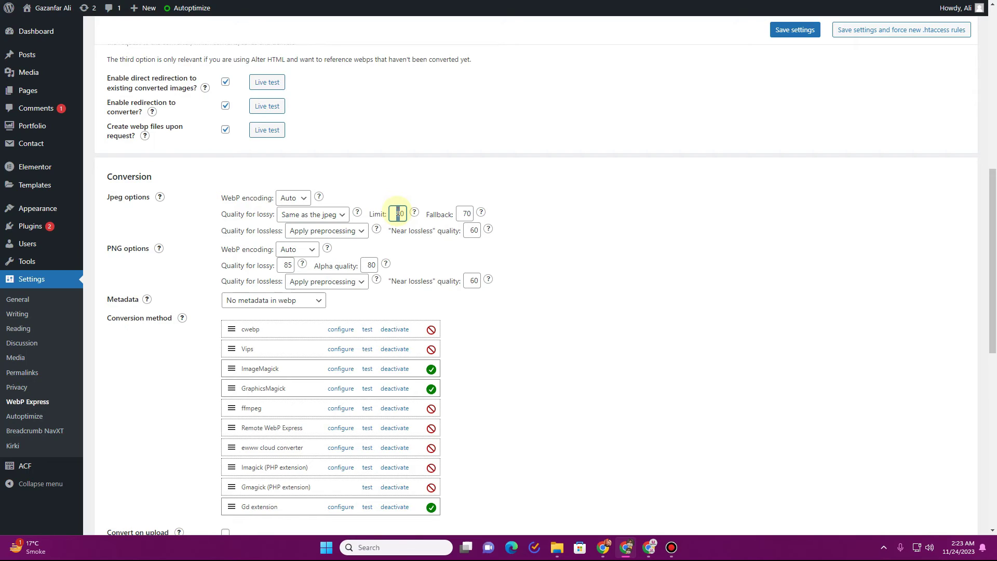
pyautogui.click(397, 186)
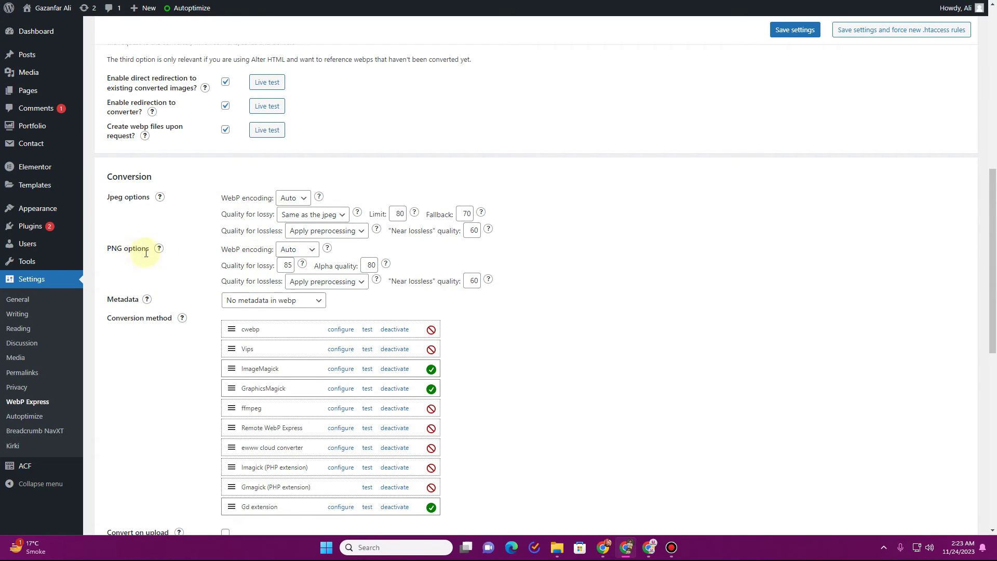
# - Set PNG lossy quality to 80 and alpha quality to 70, keeping Apply preprocessing for lossless
pyautogui.click(288, 266)
pyautogui.moveTo(288, 265); pyautogui.dragTo(284, 266)
pyautogui.write('80')
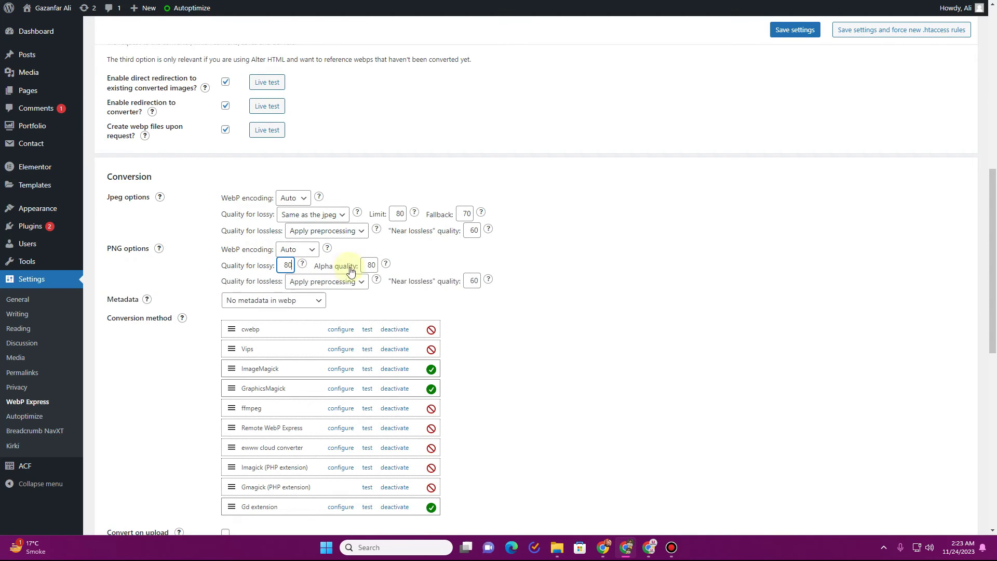
pyautogui.doubleClick(369, 265)
pyautogui.write('70')
pyautogui.scroll(-1, 255, 275)
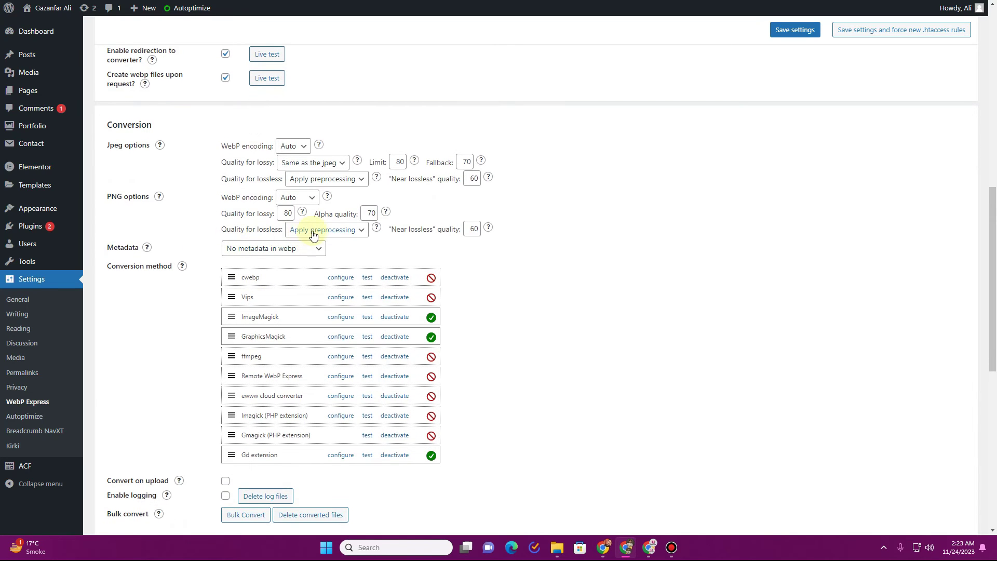
pyautogui.click(357, 234)
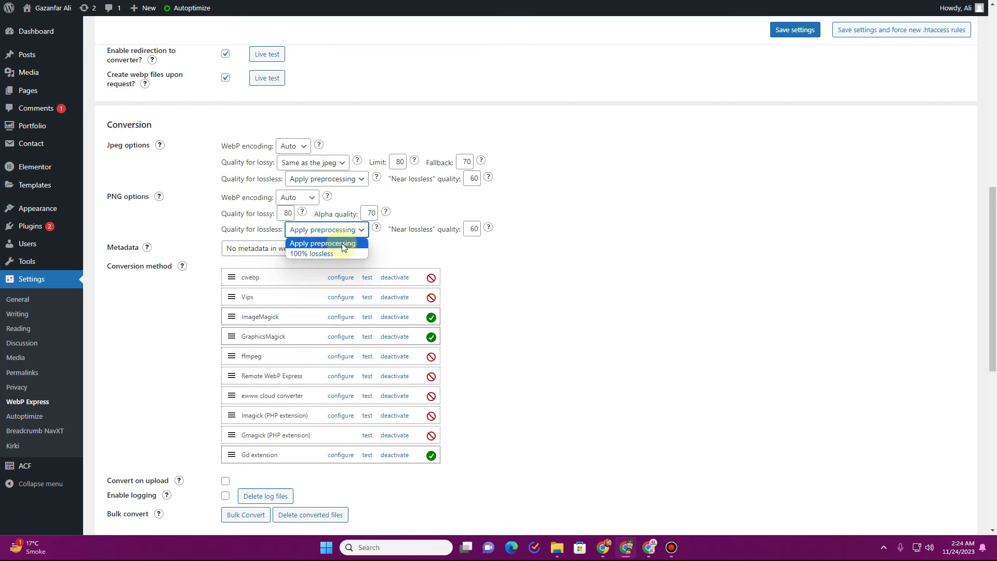
pyautogui.click(342, 243)
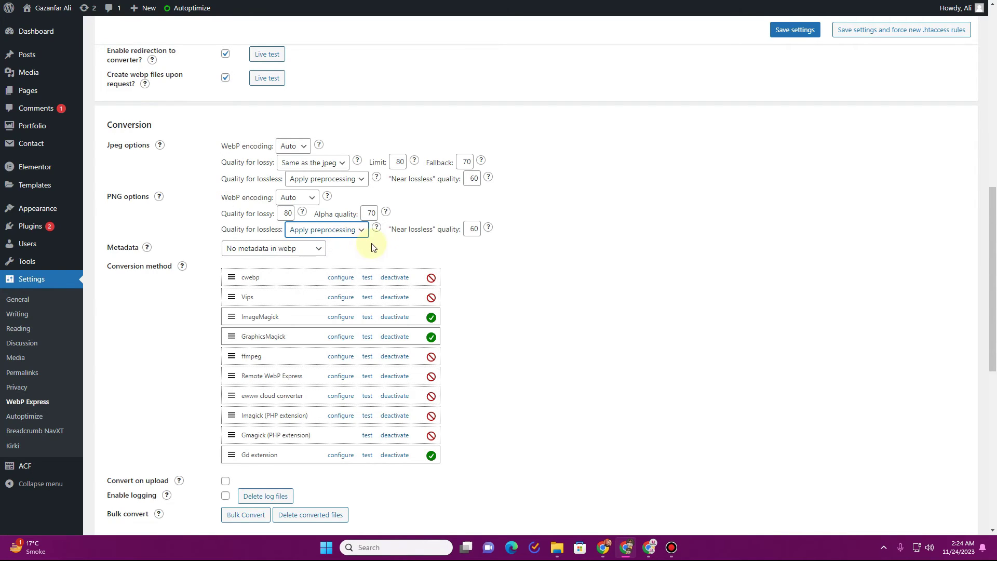
# - Leave Metadata at 'No metadata in webp' after briefly trying copy-all
pyautogui.scroll(-1, 375, 248)
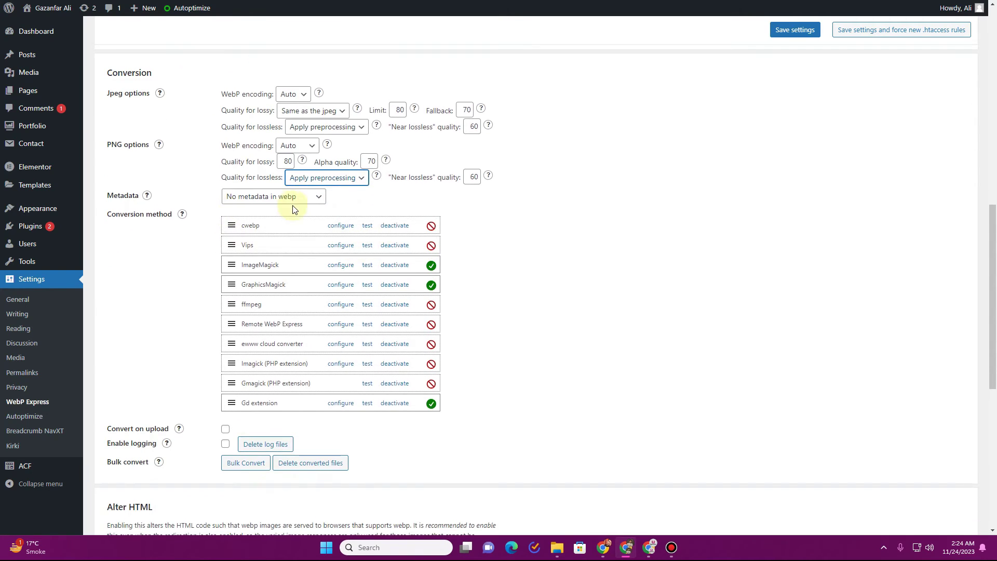
pyautogui.click(304, 197)
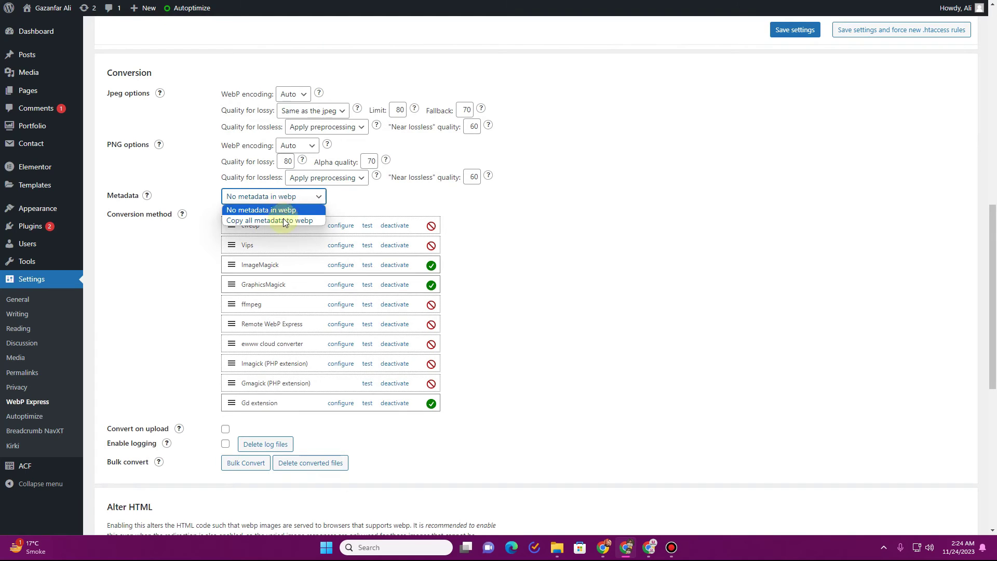
pyautogui.click(281, 220)
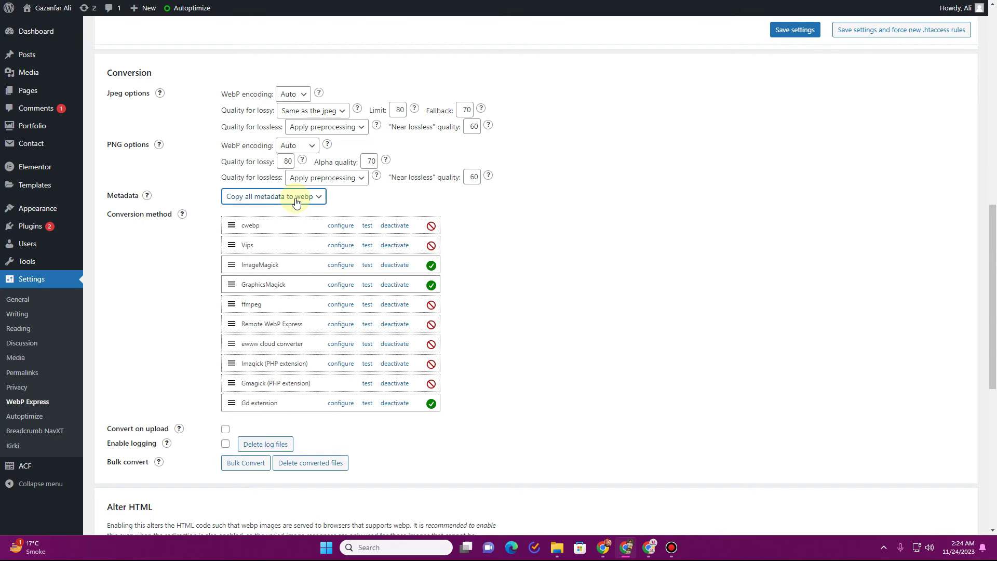
pyautogui.click(296, 202)
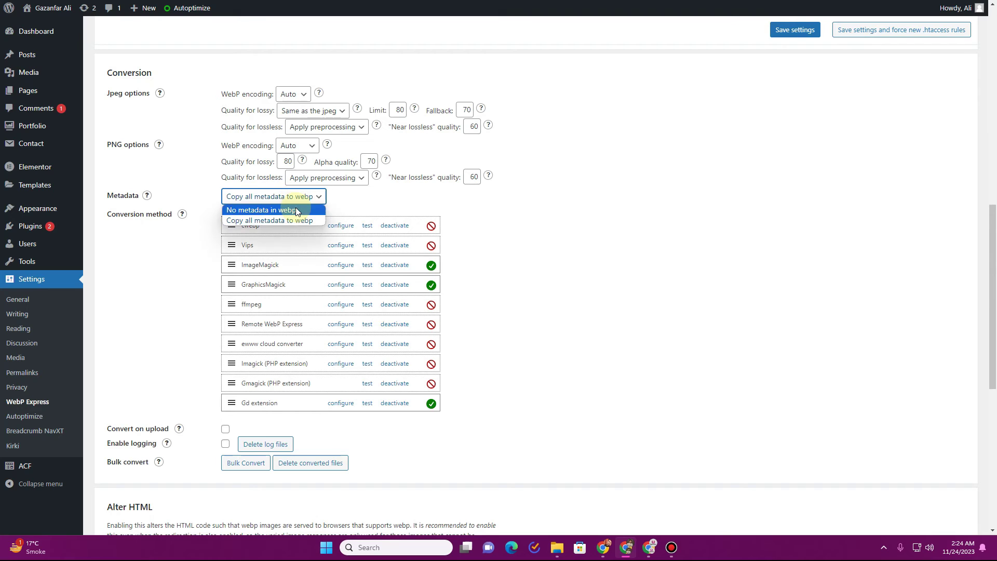
pyautogui.click(297, 209)
pyautogui.scroll(-1, 298, 212)
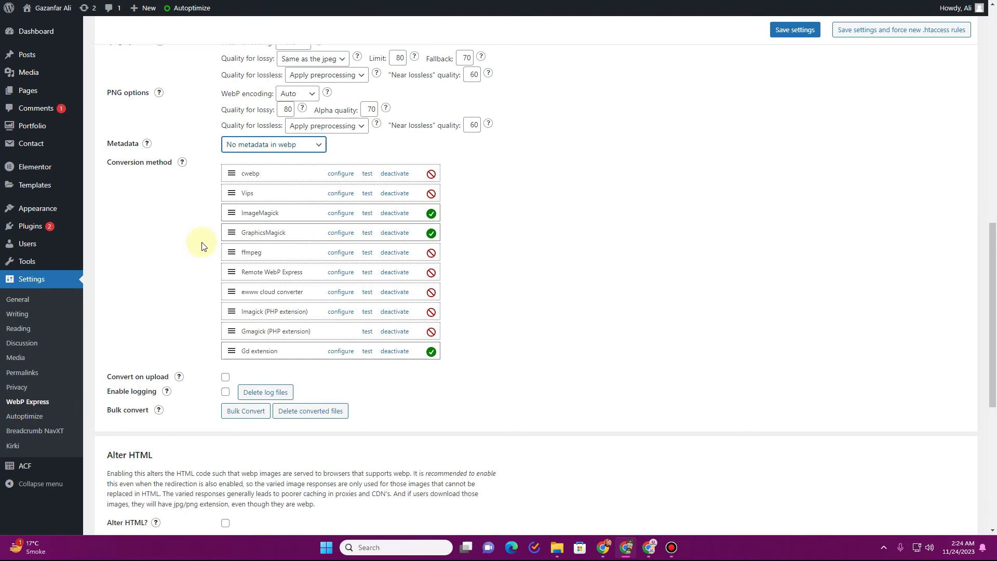
pyautogui.scroll(-3, 202, 246)
# - Turn on Convert on upload and bring up Bulk Convert for the 1189 unconverted files
pyautogui.click(226, 222)
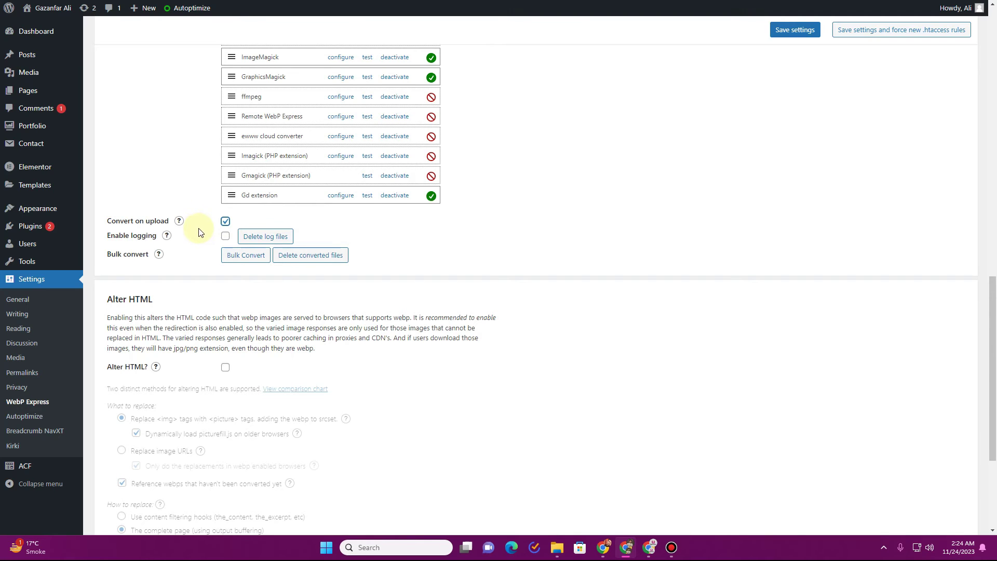
pyautogui.scroll(-1, 199, 230)
pyautogui.scroll(-2, 233, 216)
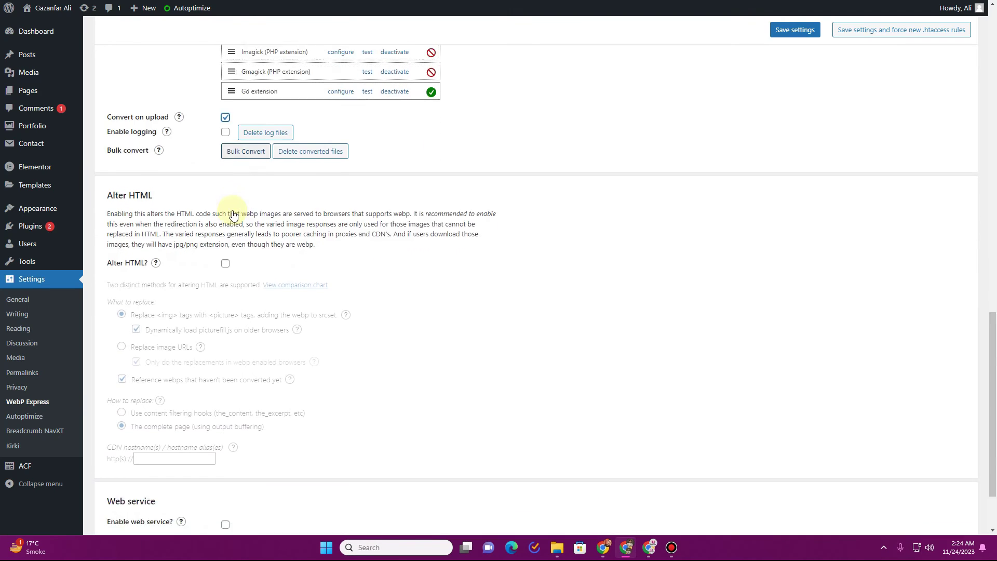
pyautogui.scroll(1, 238, 218)
pyautogui.click(241, 156)
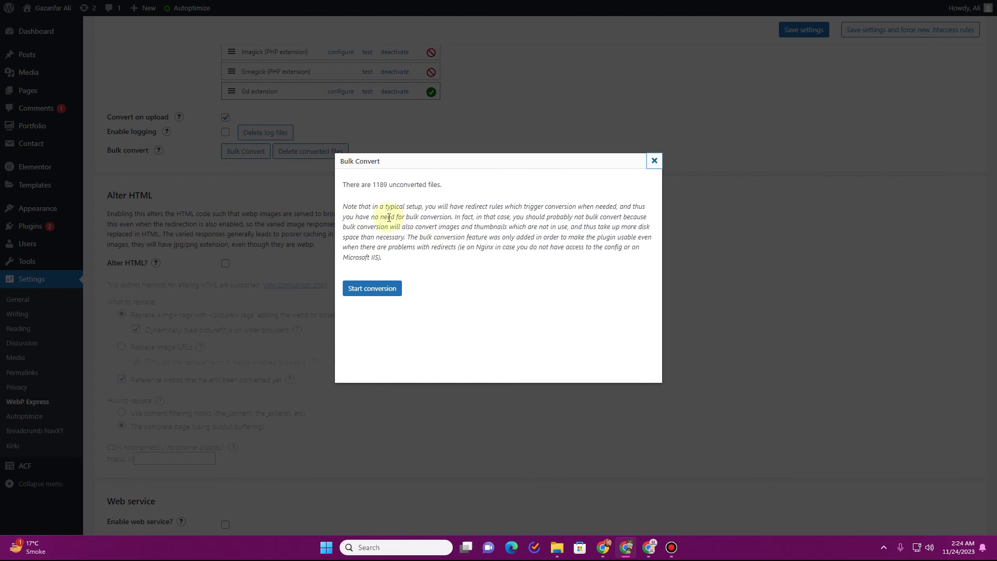
# - Start converting the 1189 unconverted images to WebP and check where converted files are saved
pyautogui.moveTo(372, 184); pyautogui.dragTo(387, 185)
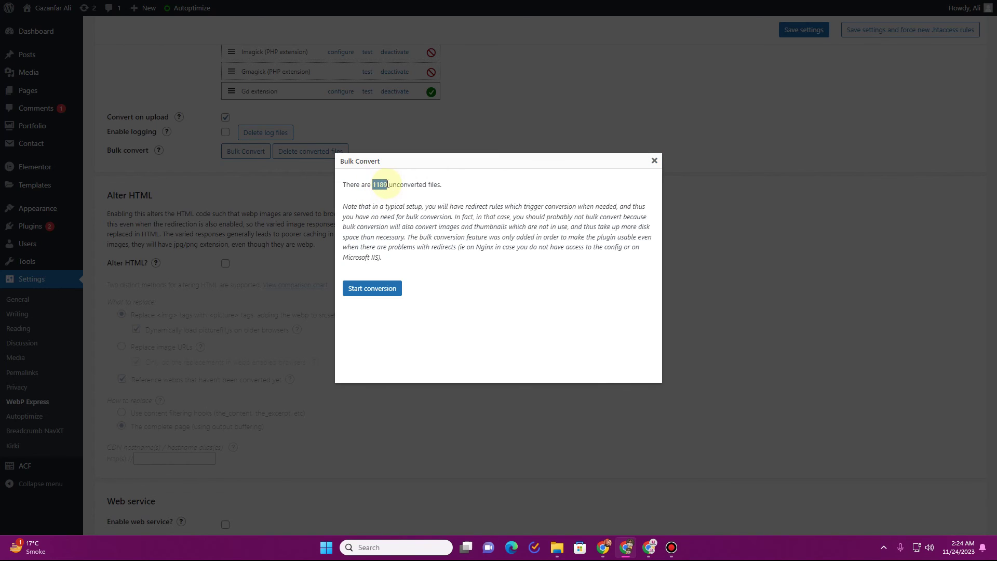
pyautogui.click(371, 289)
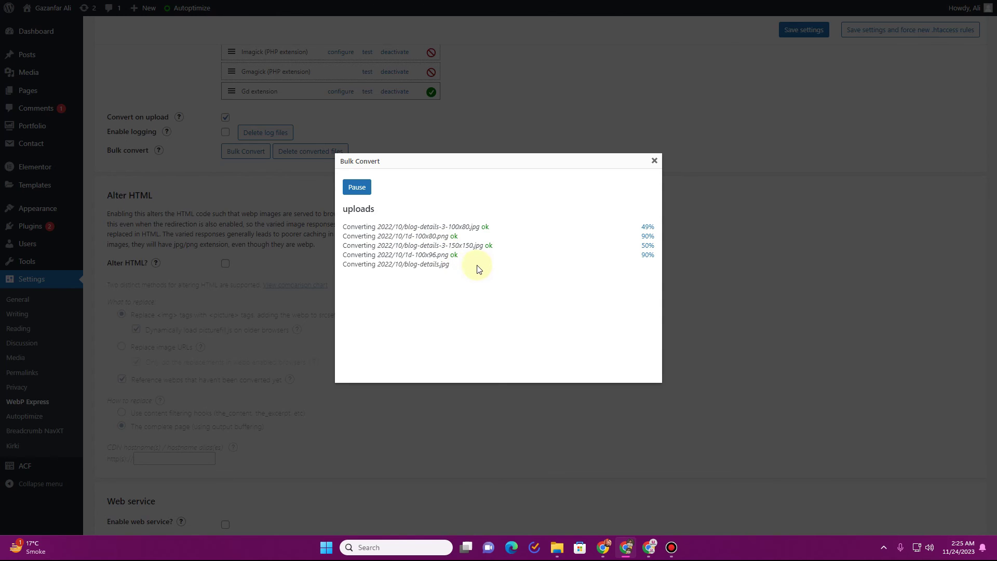
pyautogui.click(487, 229)
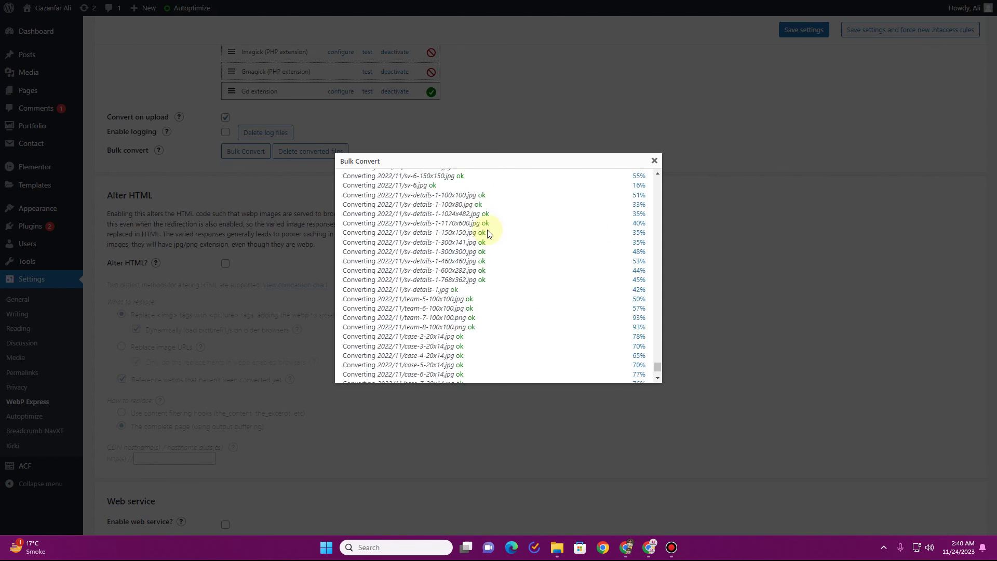
pyautogui.scroll(5, 485, 238)
pyautogui.scroll(10, 484, 238)
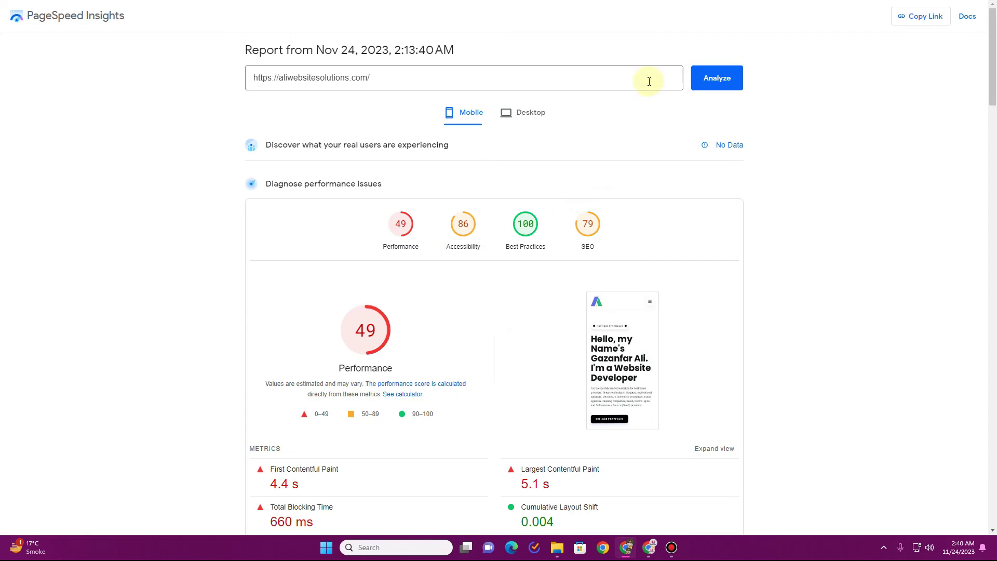
# - Rerun the PageSpeed Insights mobile analysis of the site after the WebP conversion
pyautogui.click(716, 79)
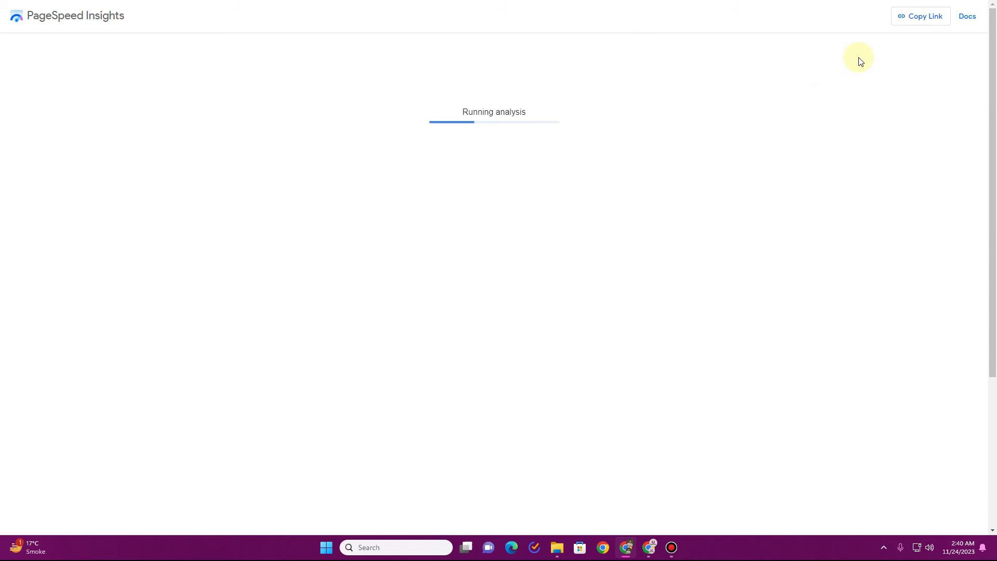